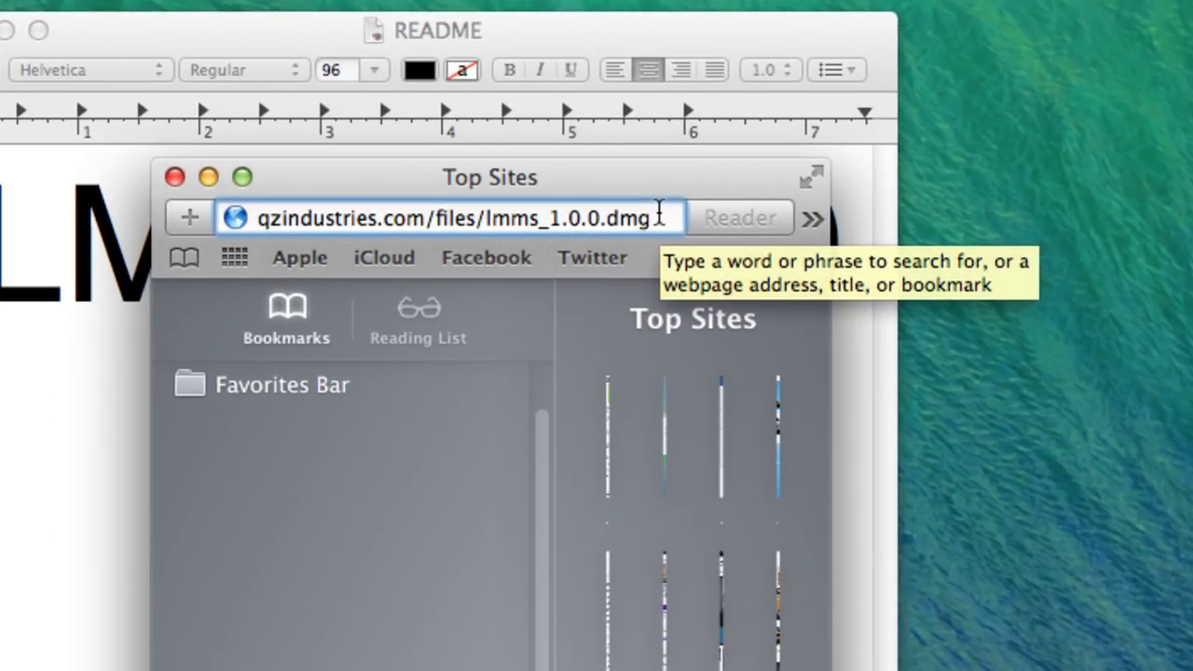
- Download lmms_1.0.0.dmg from qzindustries.com/files/lmms_1.0.0.dmg
left_click_drag(427, 187, 542, 177)
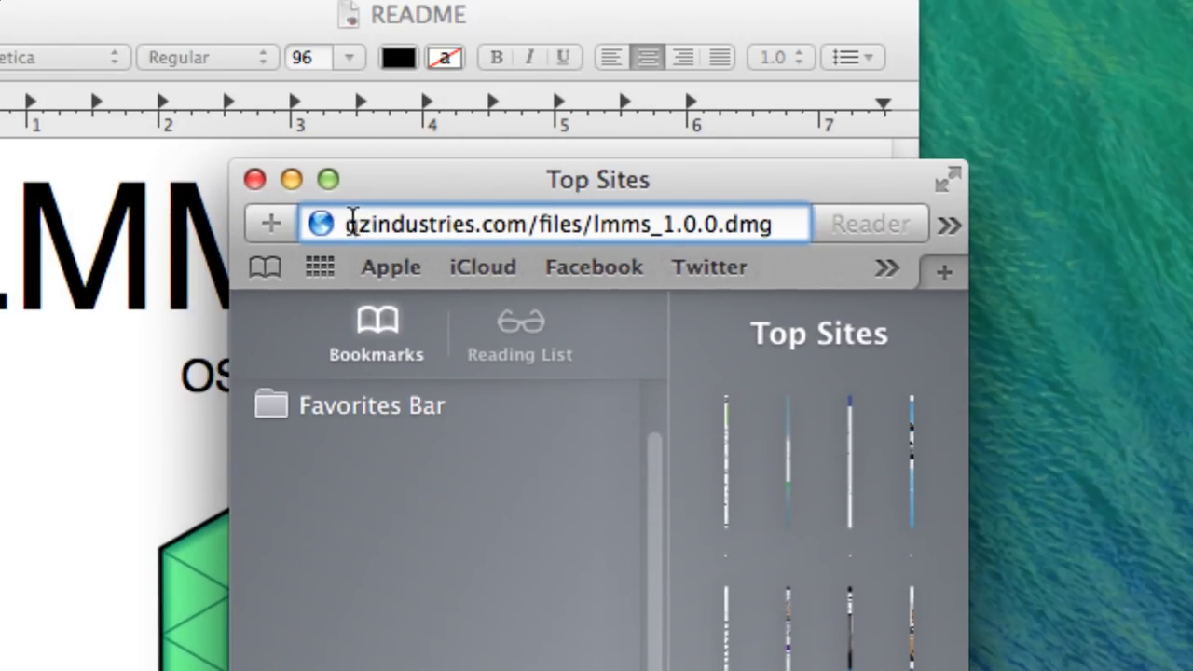
left_click_drag(353, 224, 785, 226)
left_click(785, 225)
key("Return")
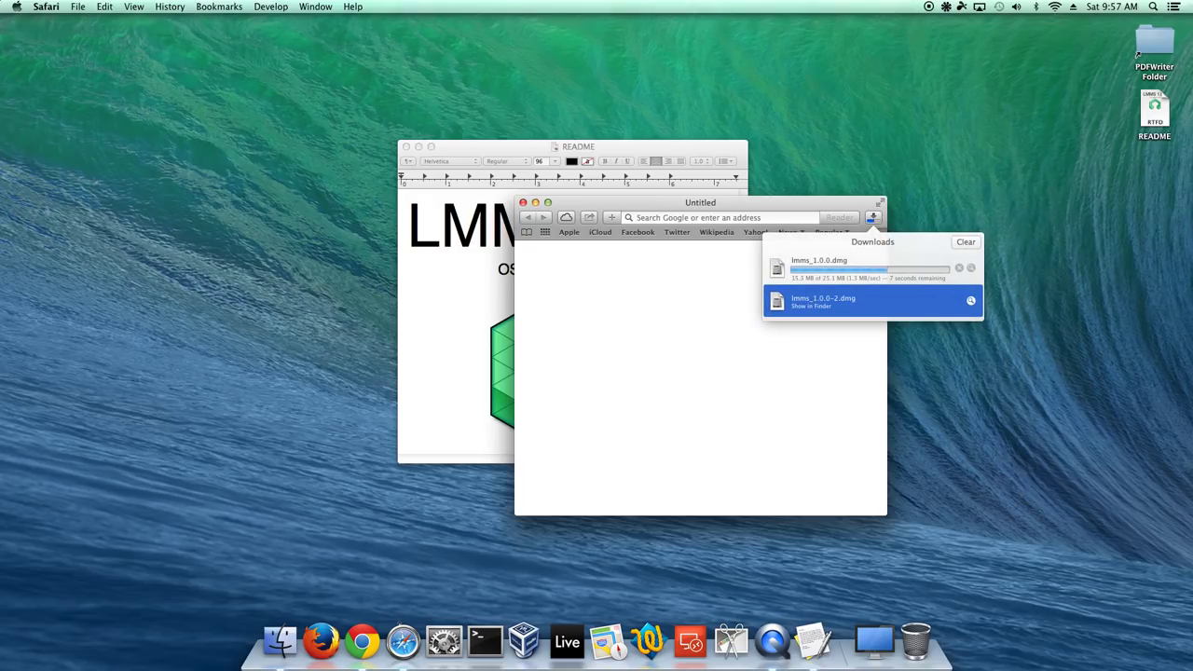
- Open the downloaded lmms_1.0.0.dmg disk image and close the browser and README windows
left_click(839, 266)
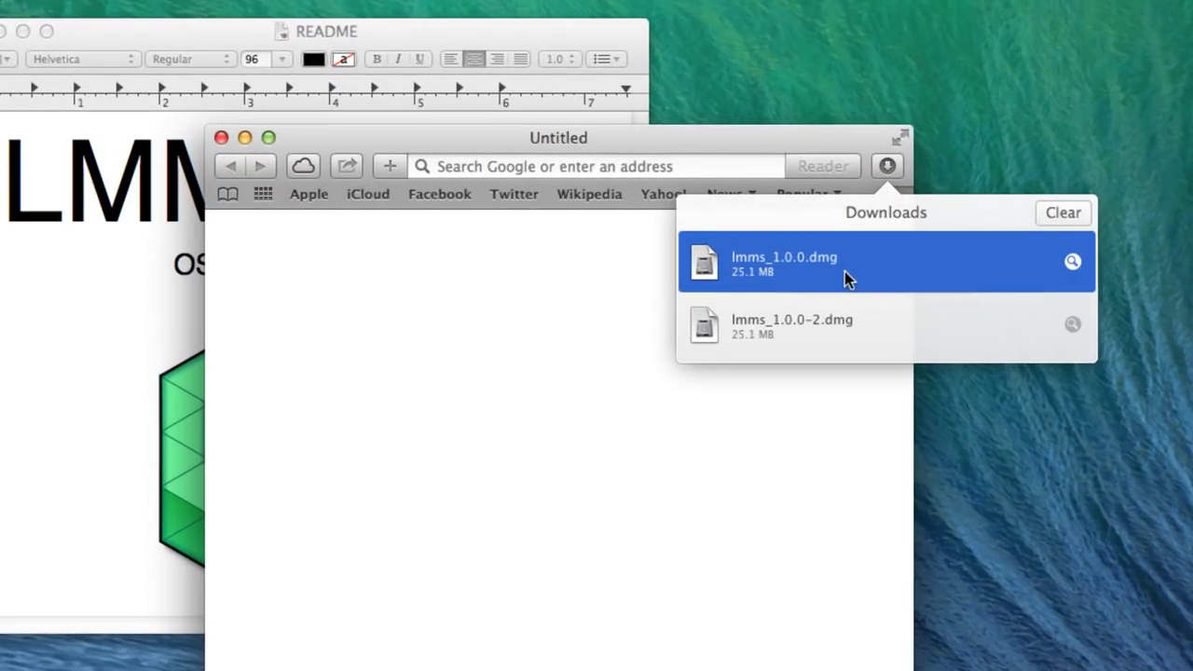
double_click(844, 271)
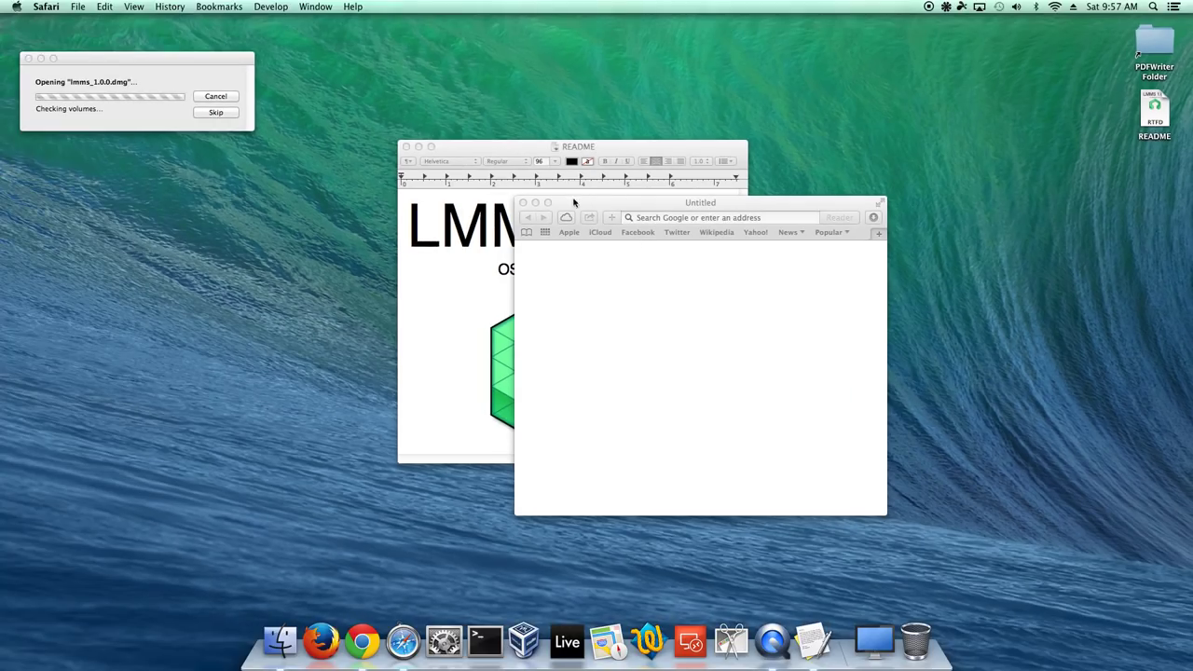
left_click(423, 195)
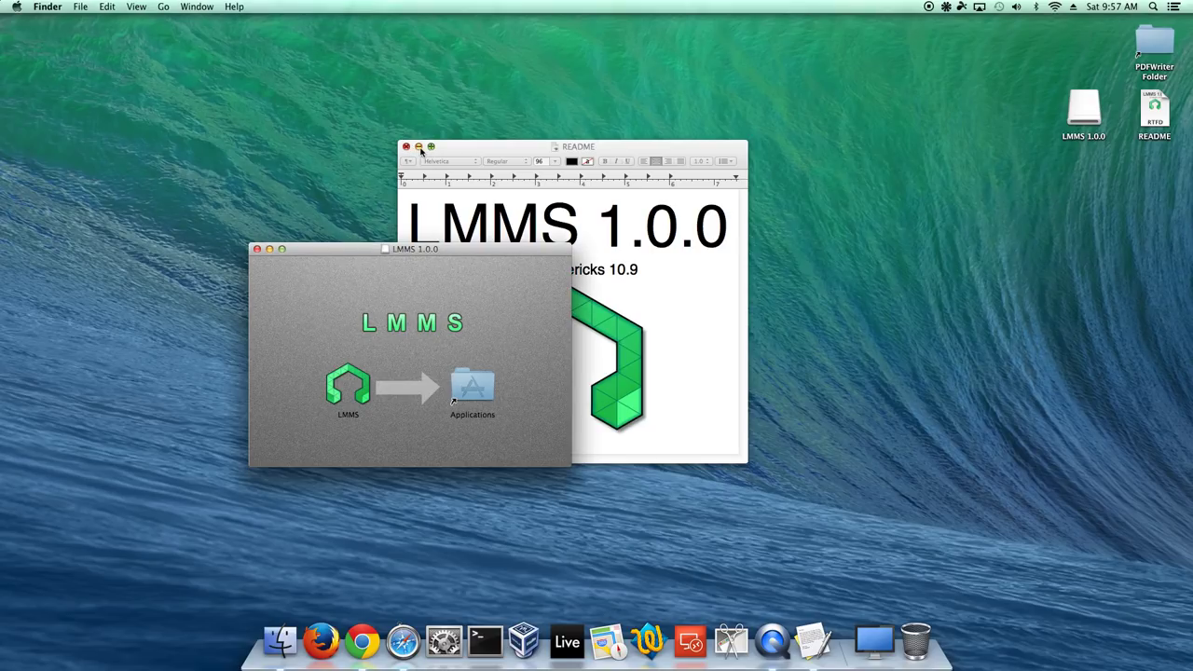
left_click(407, 147)
- Install LMMS by copying it from the LMMS 1.0.0 disk image into the Applications folder
left_click_drag(334, 248, 522, 193)
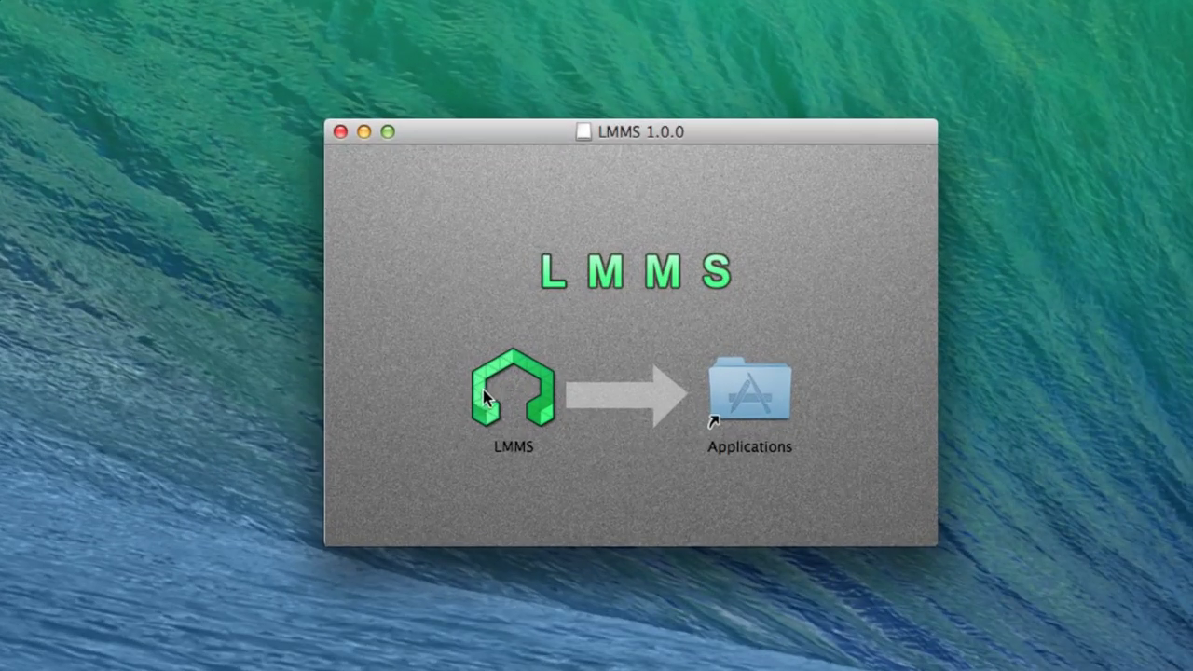
left_click_drag(482, 390, 721, 403)
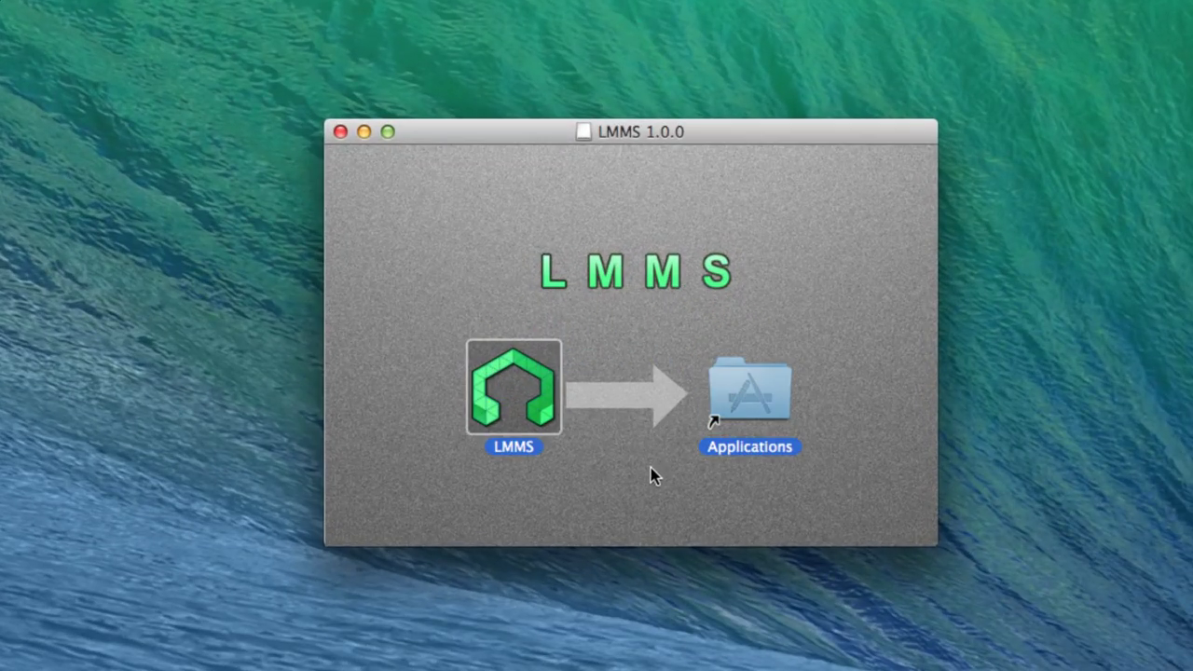
left_click(629, 494)
- Open the Applications folder from the disk image and bring the installed LMMS into view
left_click(741, 401)
double_click(740, 401)
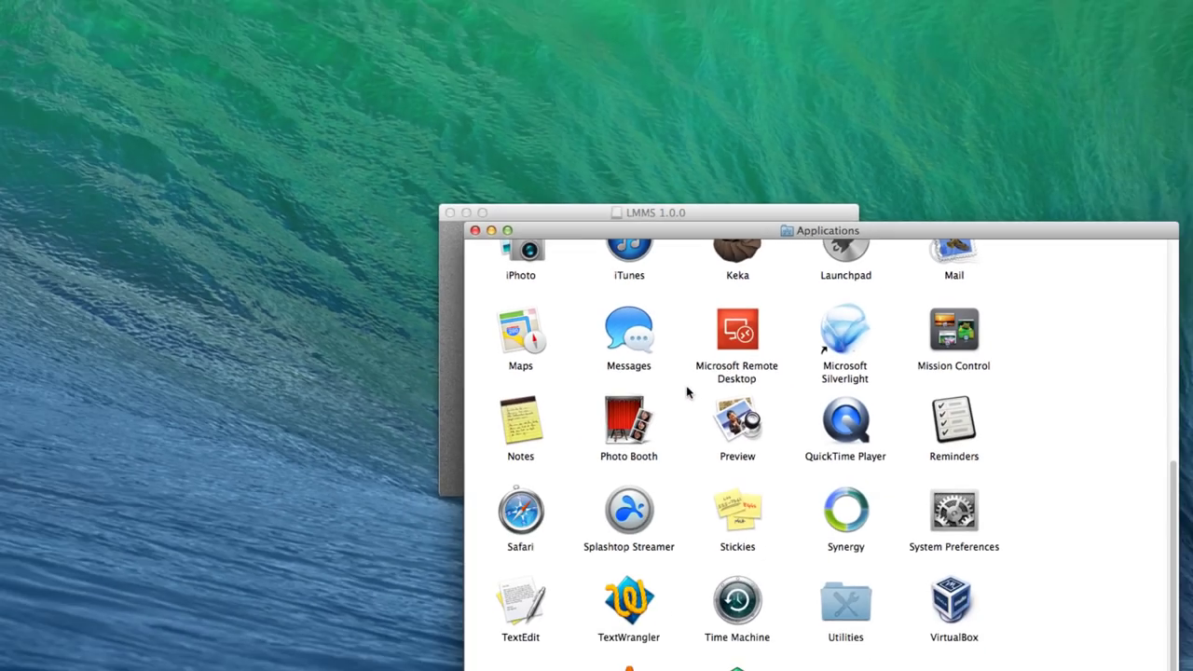
left_click_drag(759, 235, 599, 110)
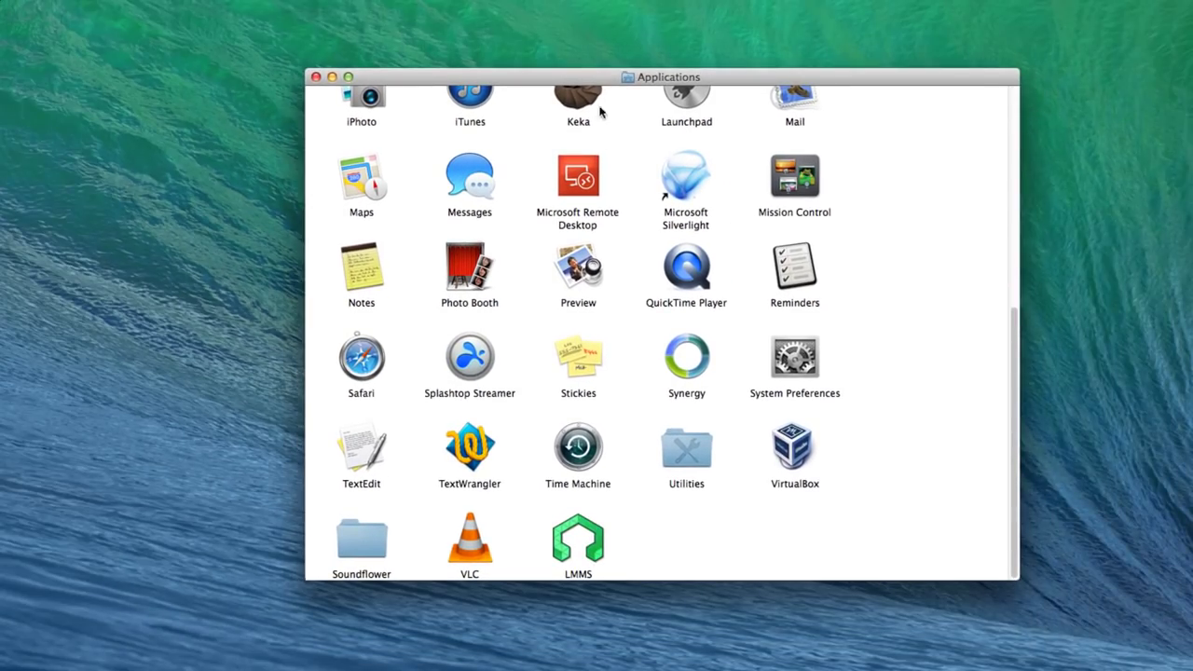
- Launch LMMS from the Applications folder with the Open command and allow it to start
left_click(600, 535)
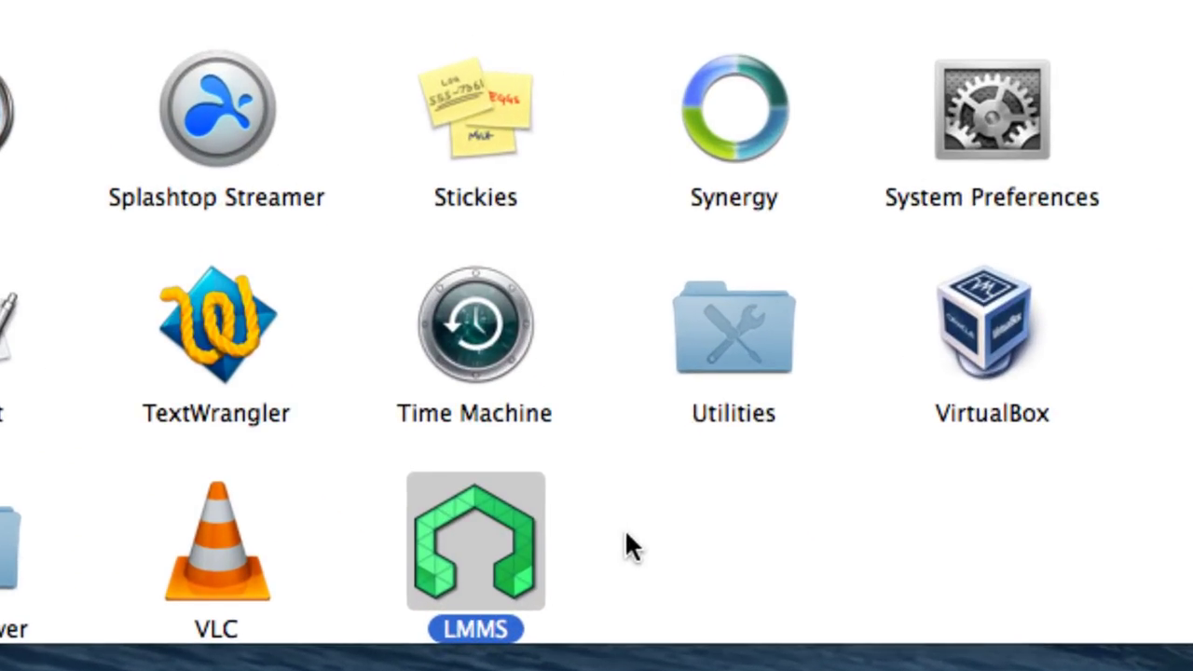
right_click(586, 525)
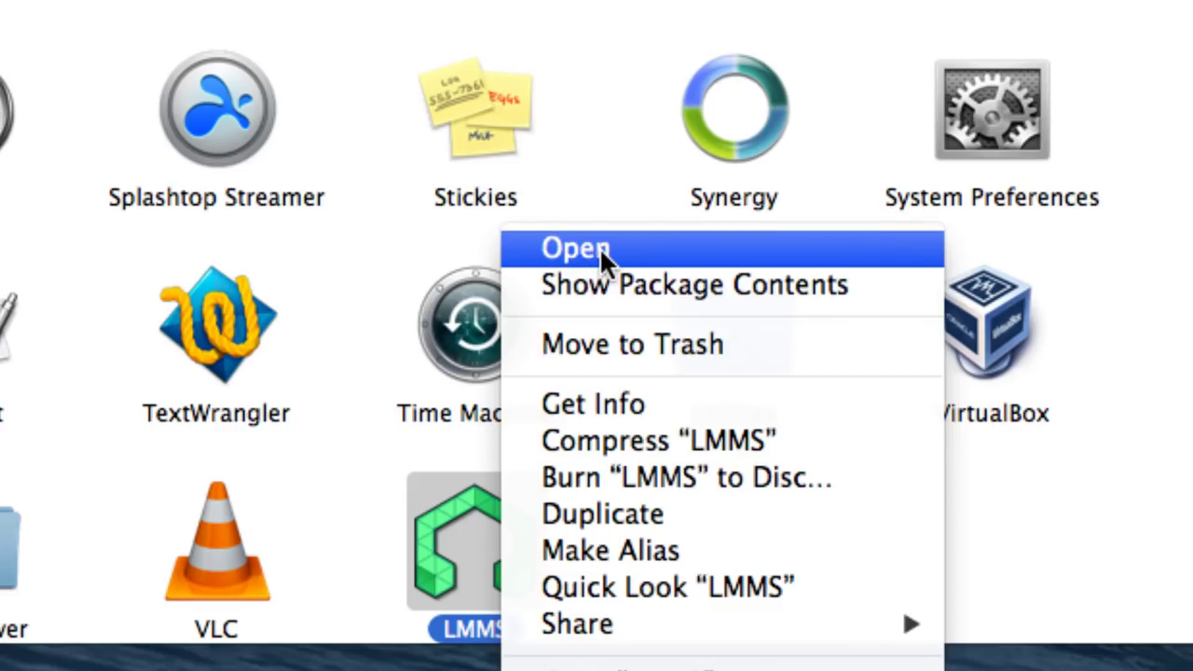
right_click(464, 499)
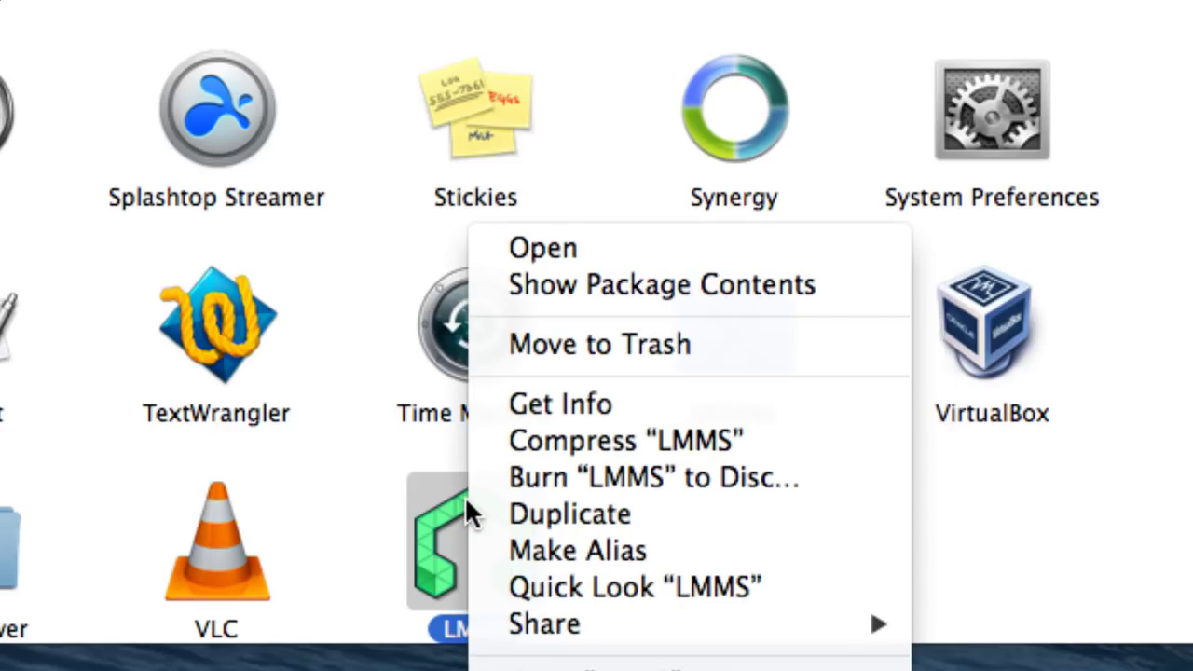
left_click(563, 250)
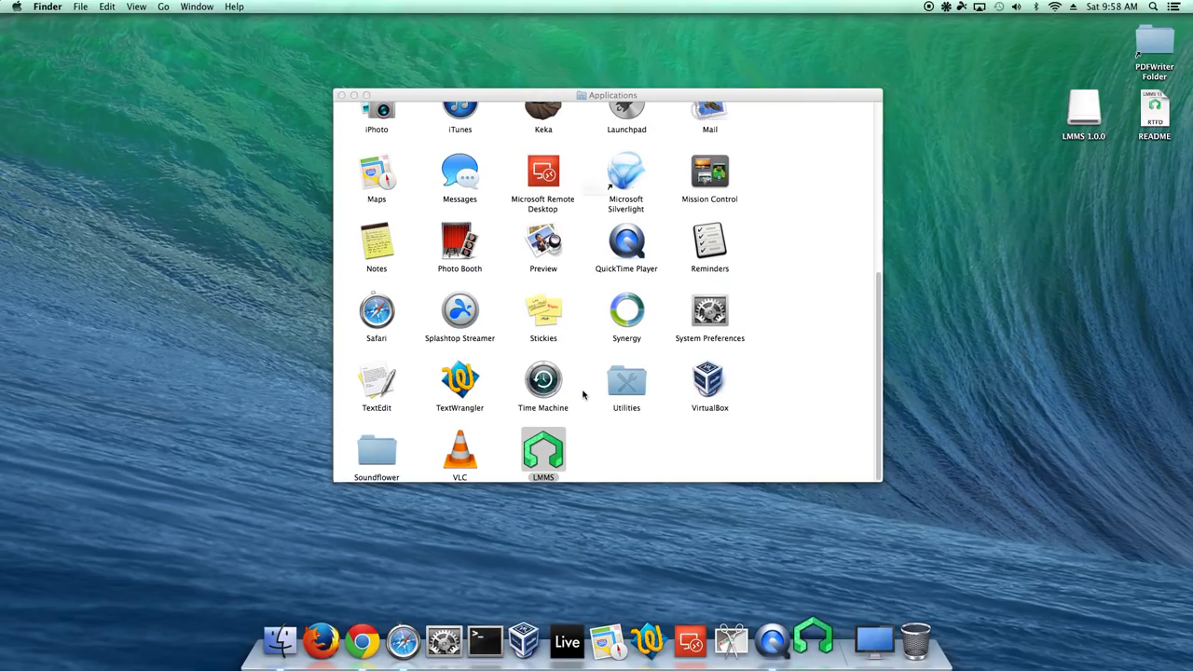
left_click(709, 221)
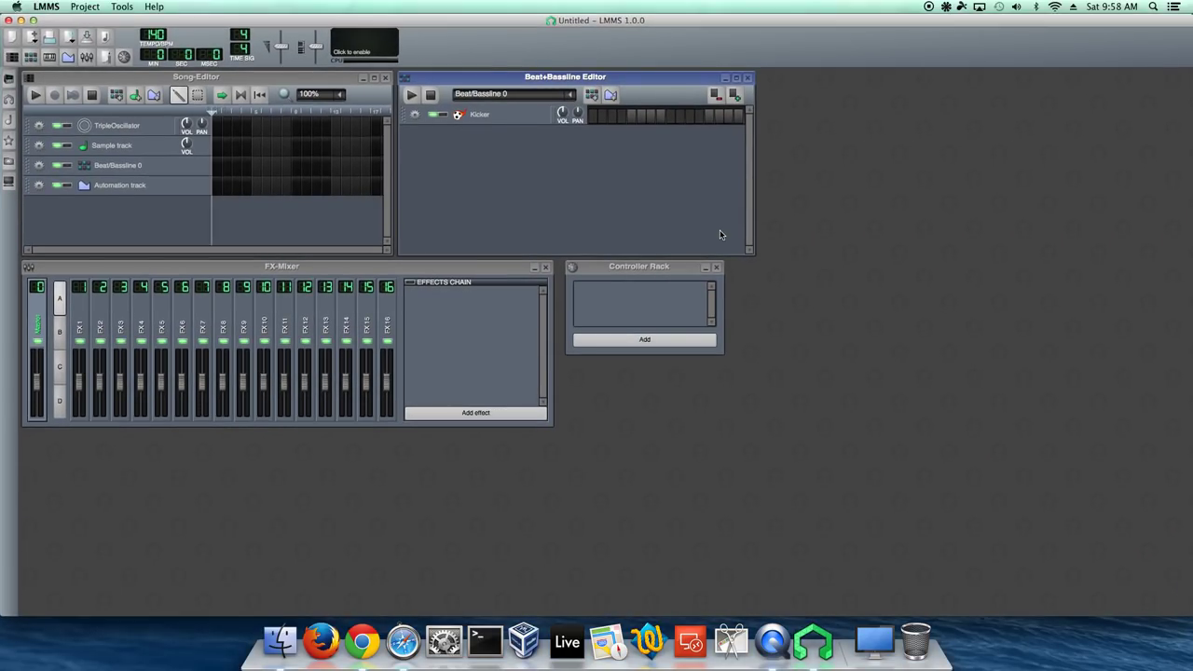
- Open the TripleOscillator track's instrument window, play test notes on its keyboard, and close it
left_click(116, 125)
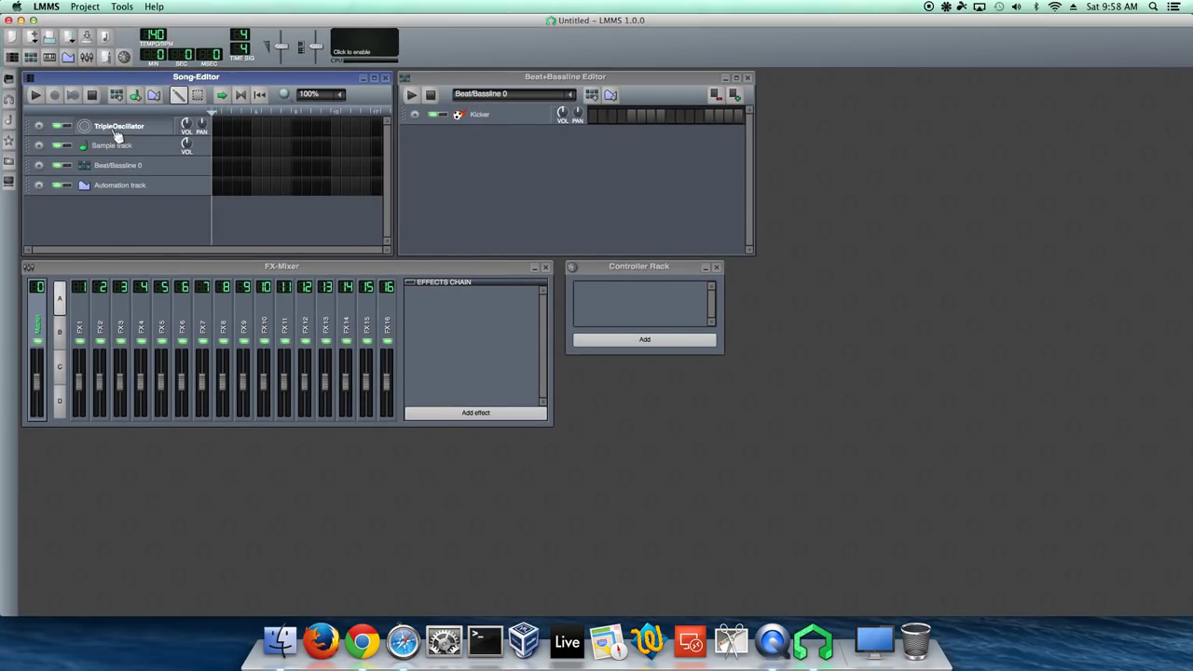
left_click(764, 338)
left_click(841, 337)
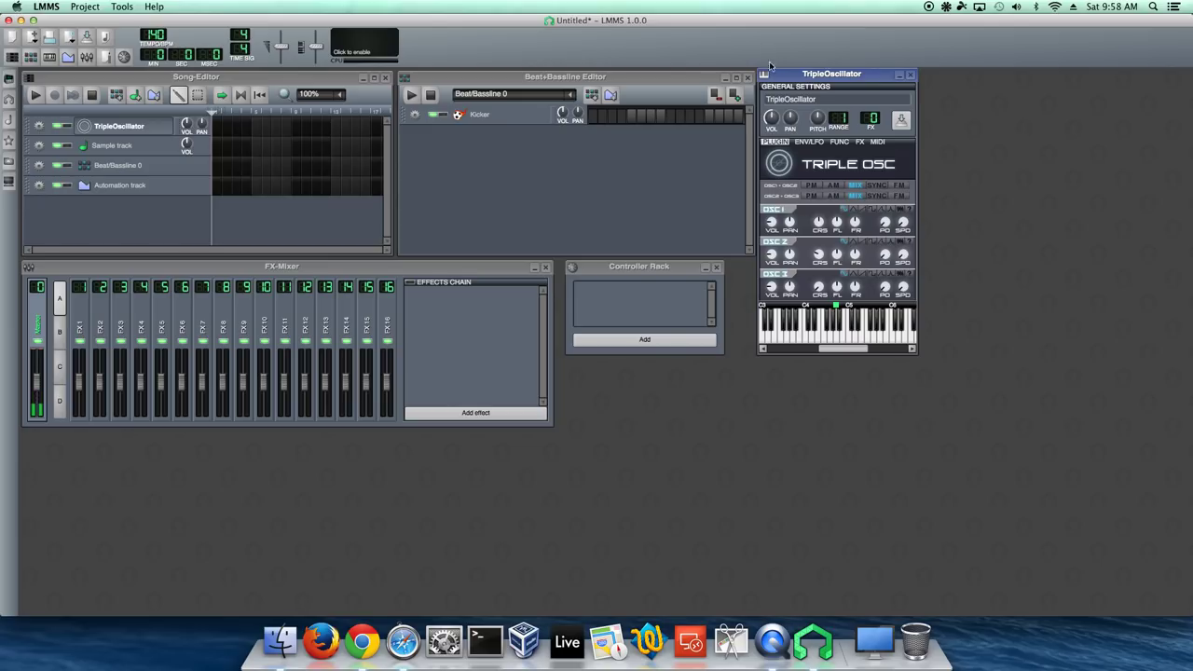
left_click(910, 75)
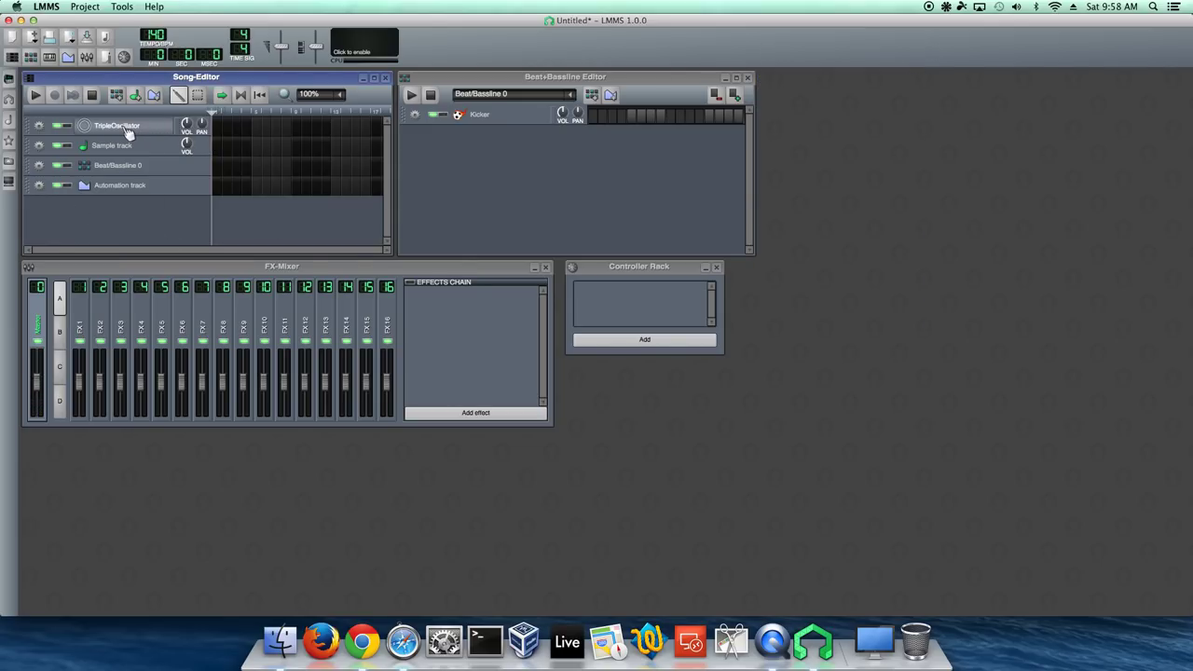
- Browse the TripleOscillator factory presets and audition several sounds, from AmazingBubbles and AnalogDreamz through ArpKing to the Bell presets
left_click(8, 141)
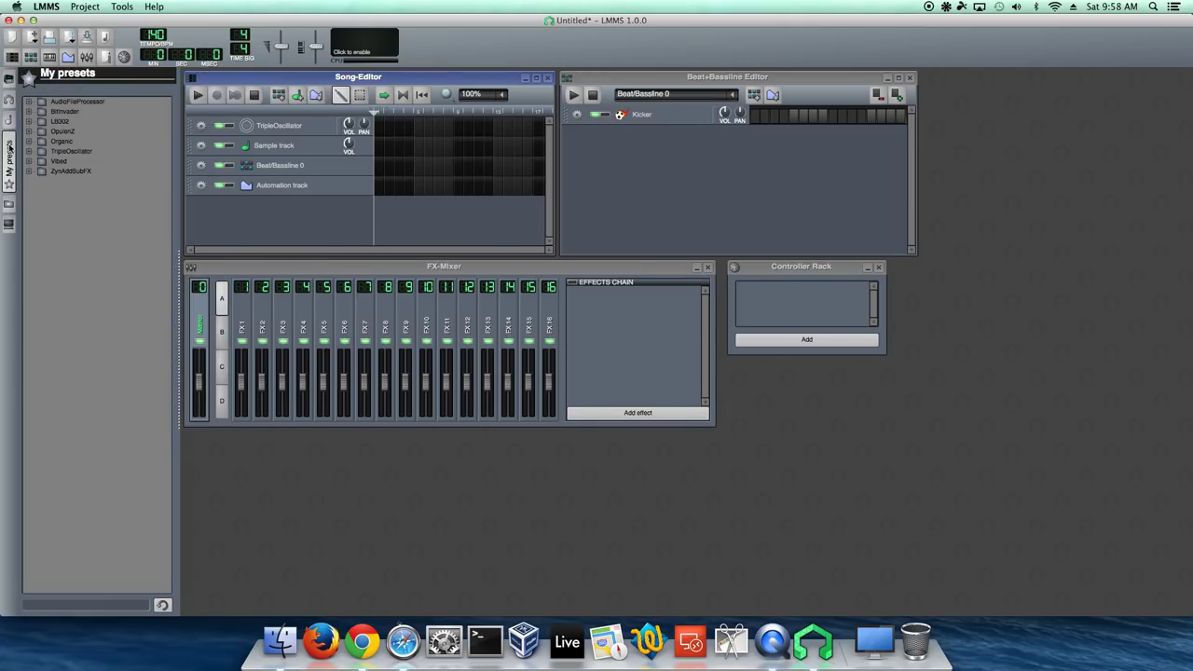
left_click(30, 151)
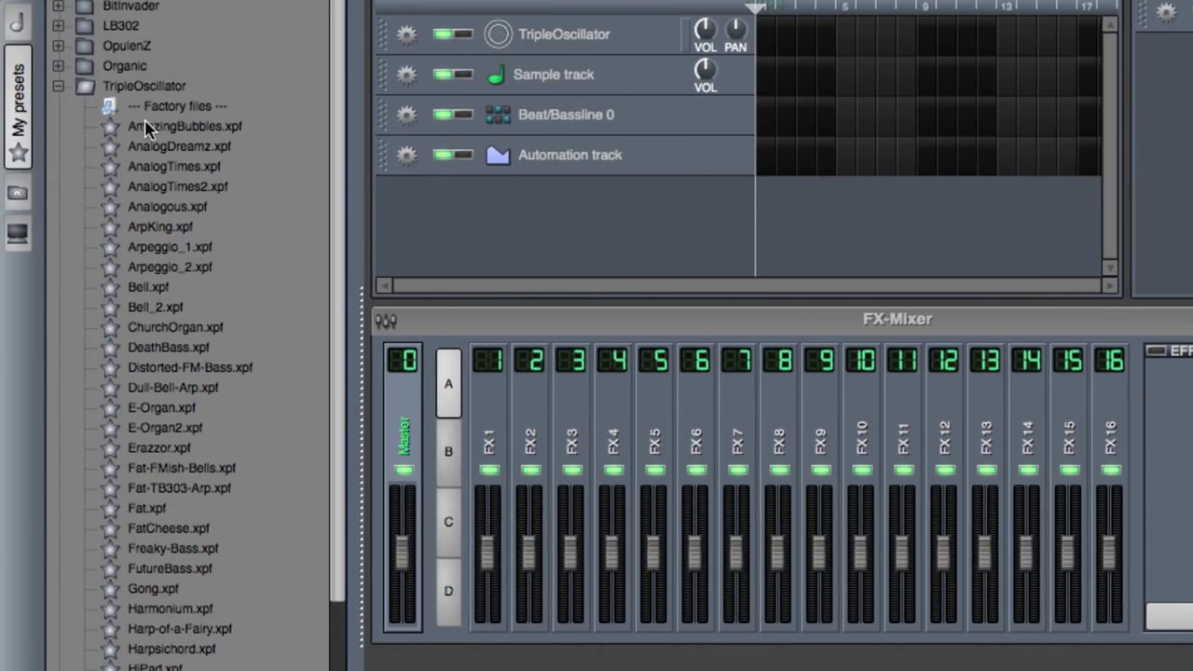
left_click(149, 127)
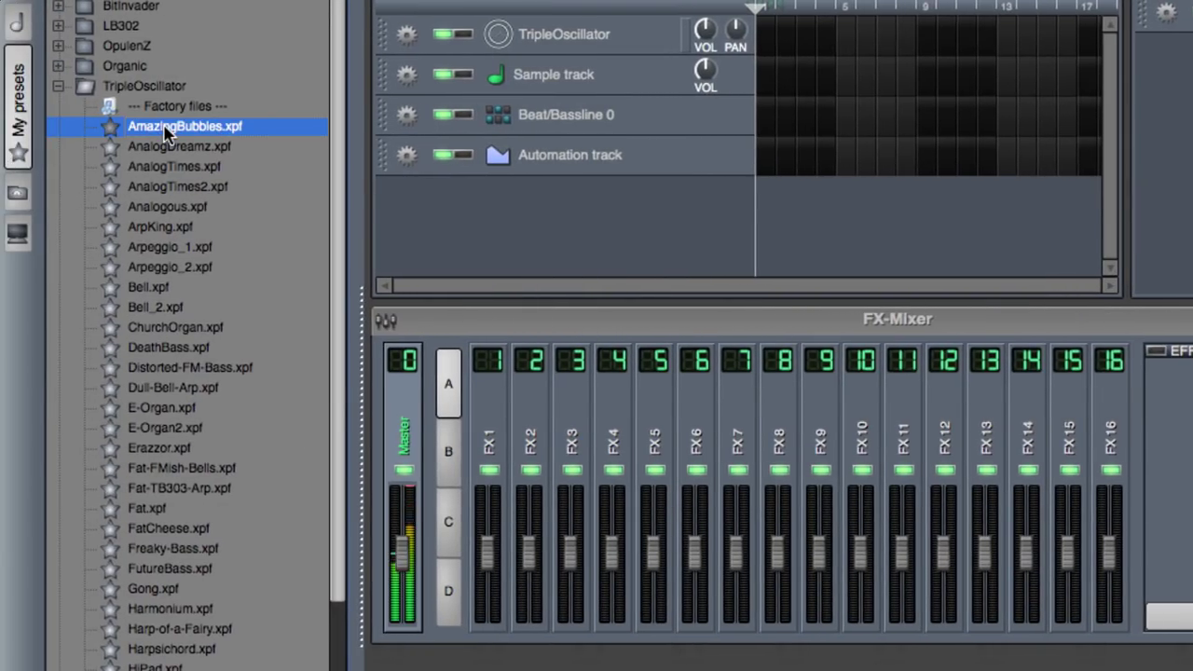
left_click(166, 149)
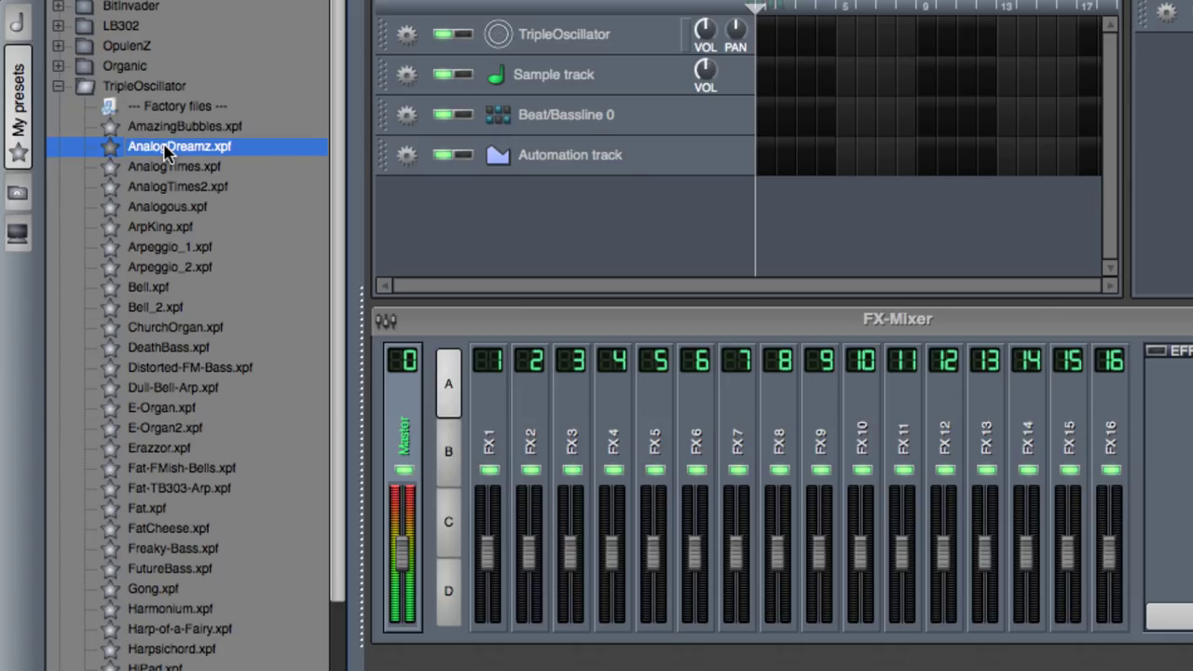
left_click(167, 170)
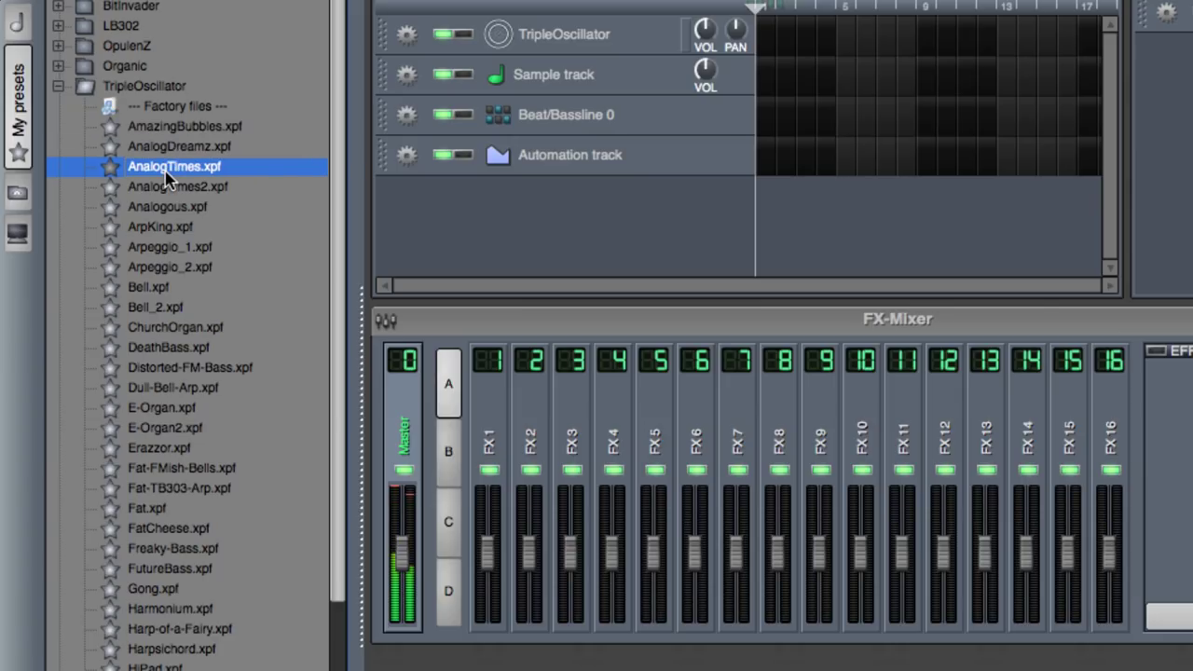
left_click(160, 189)
left_click(164, 210)
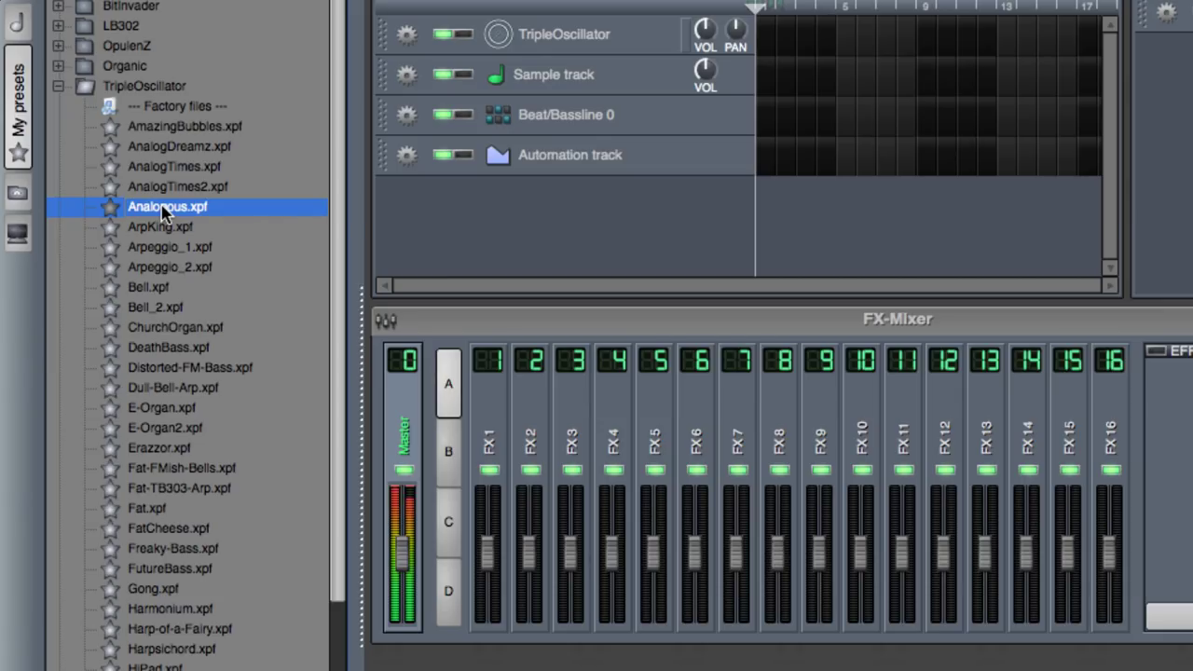
left_click(161, 231)
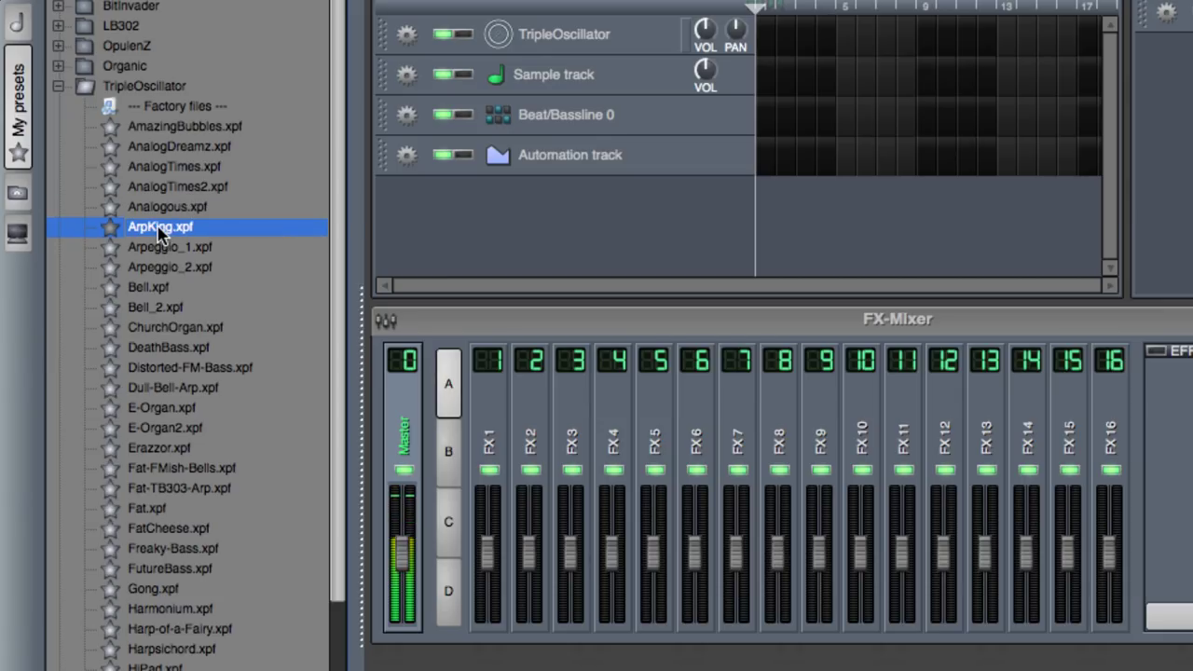
left_click(156, 252)
left_click(156, 309)
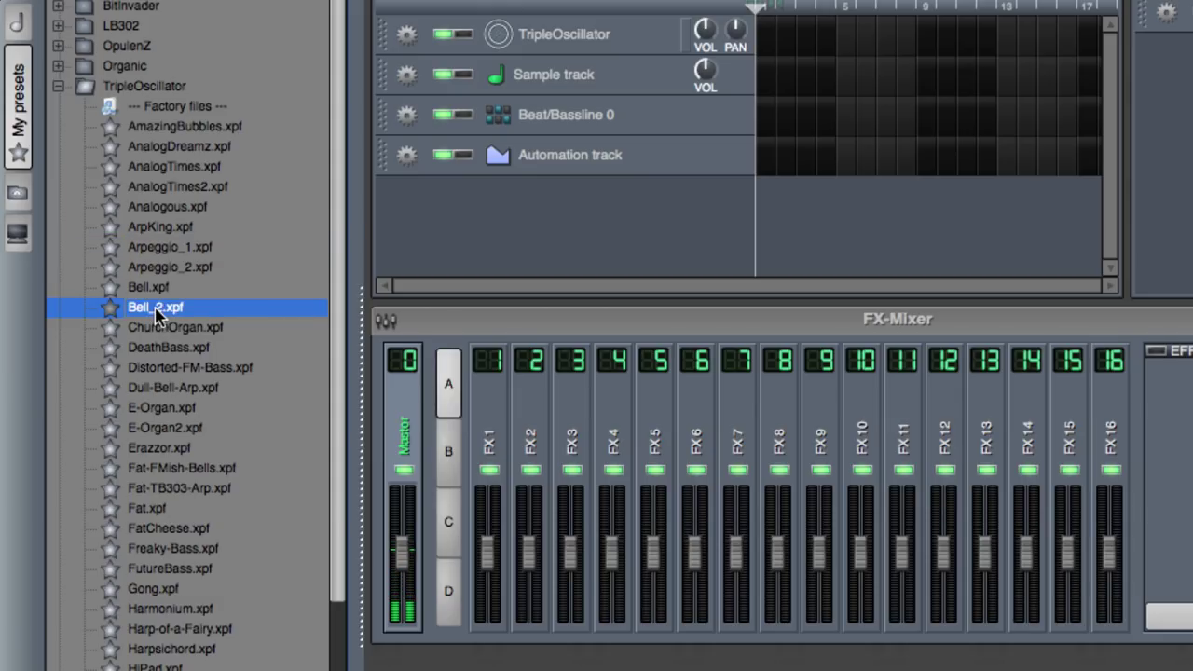
left_click(155, 289)
- Add the ArpKing.xpf preset to the Song-Editor as a new instrument track
left_click(158, 229)
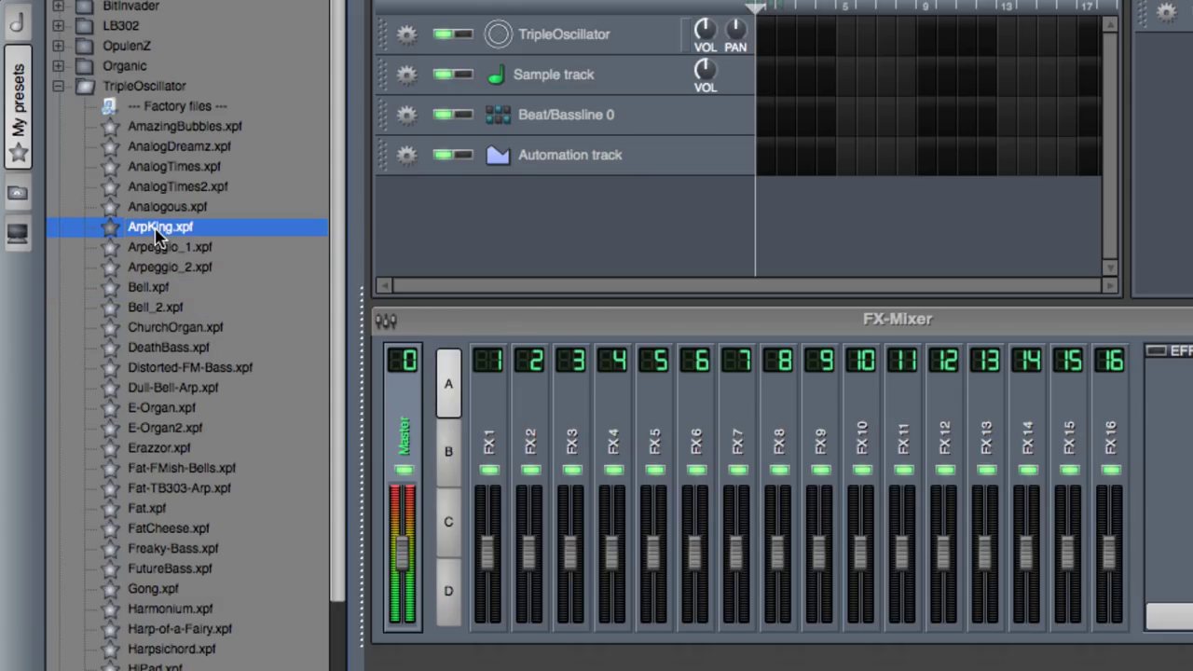
left_click_drag(157, 233, 568, 227)
left_click_drag(720, 202, 720, 241)
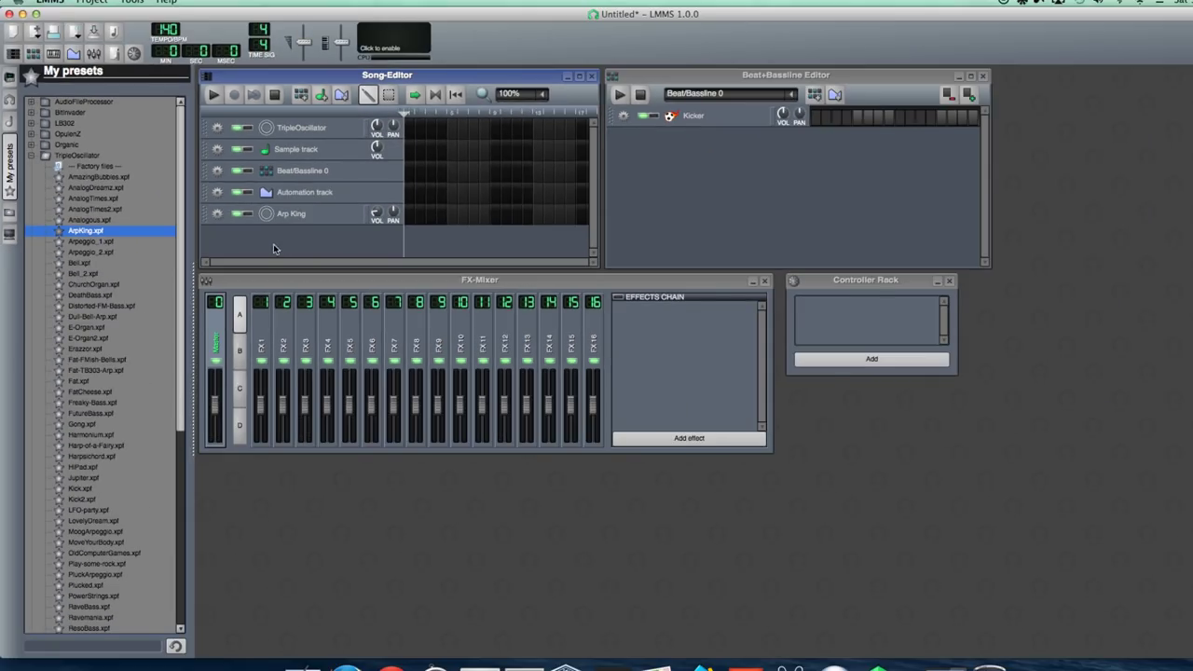
- Open the Arp King track's instrument window, play a run of notes on its keyboard, and close it
left_click(290, 214)
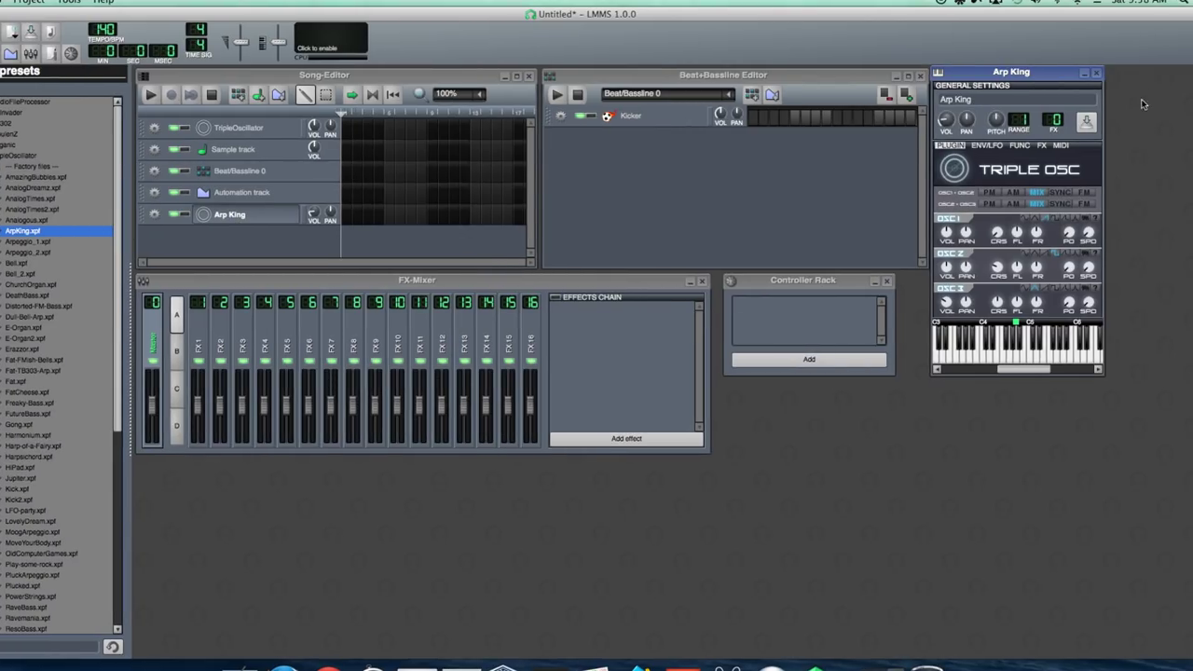
left_click_drag(1004, 77, 378, 105)
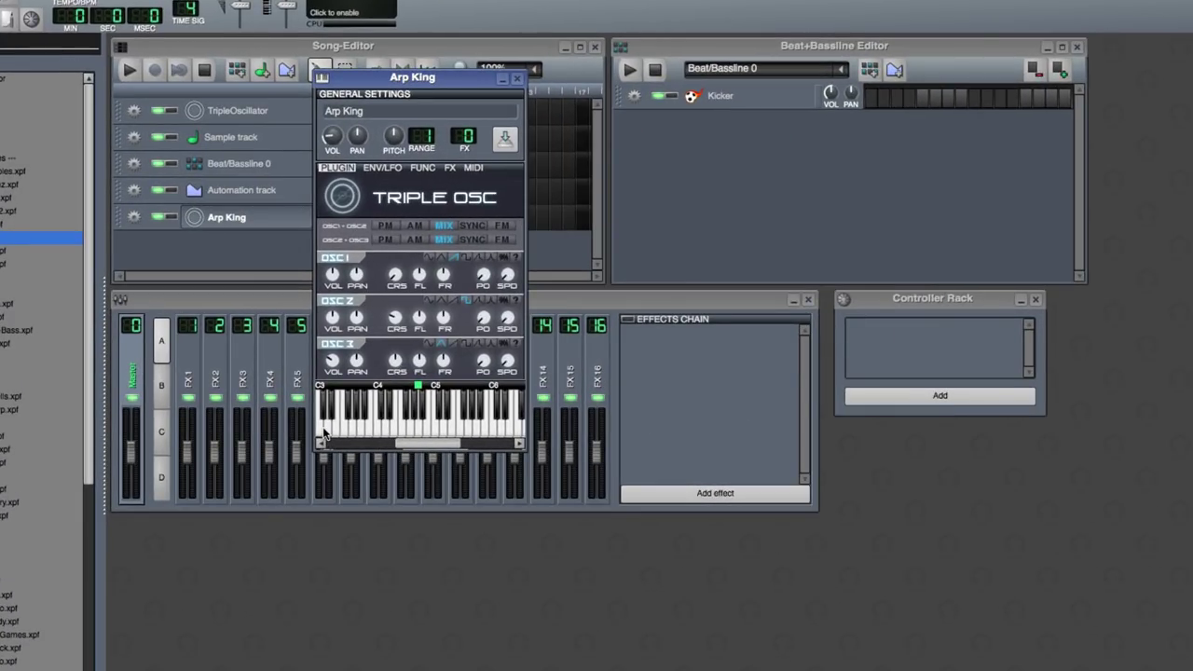
left_click_drag(323, 431, 468, 421)
left_click(518, 78)
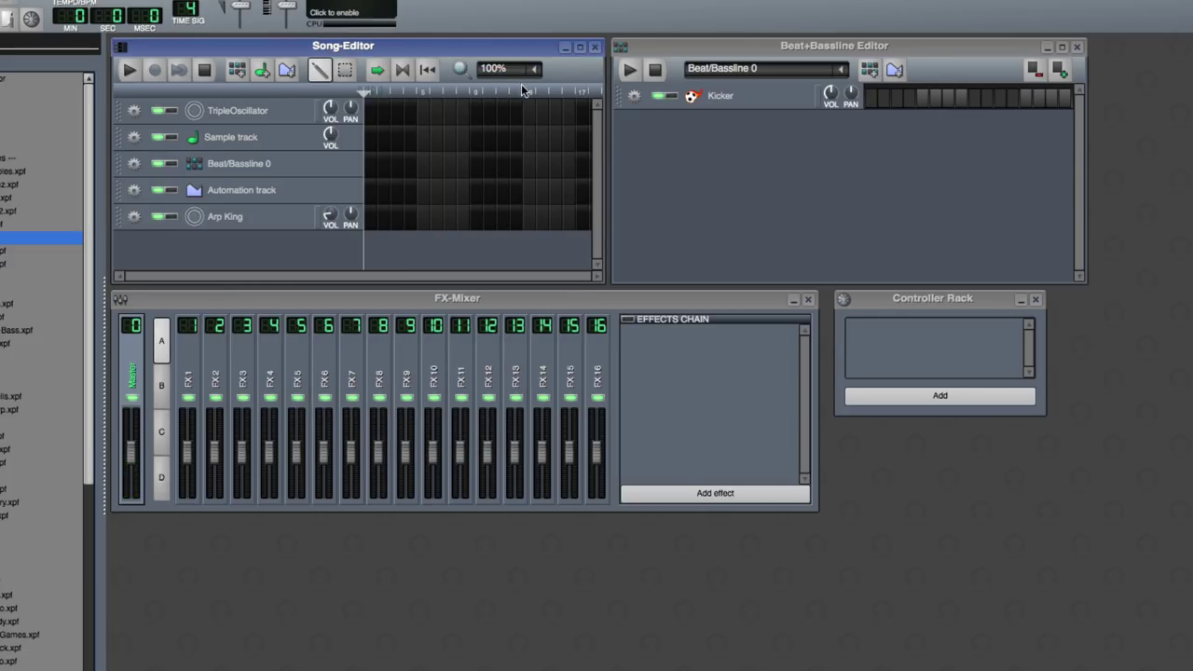
- Create a pattern at the start of the Arp King track and open it in the piano roll
left_click(374, 224)
right_click(379, 226)
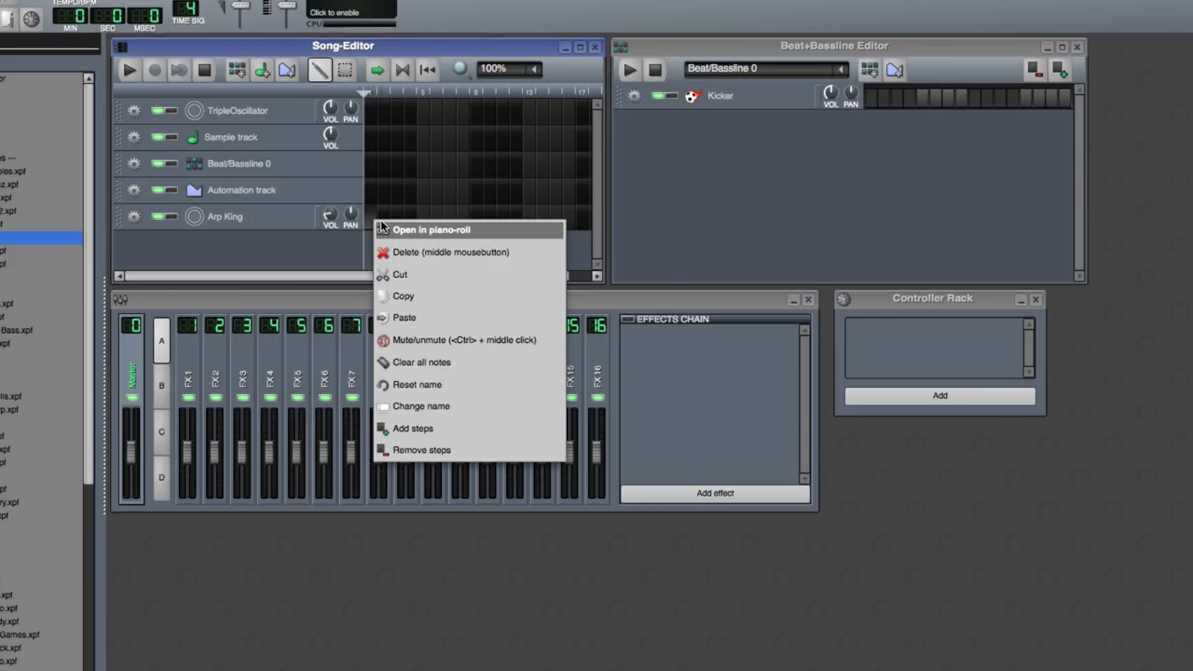
left_click(417, 234)
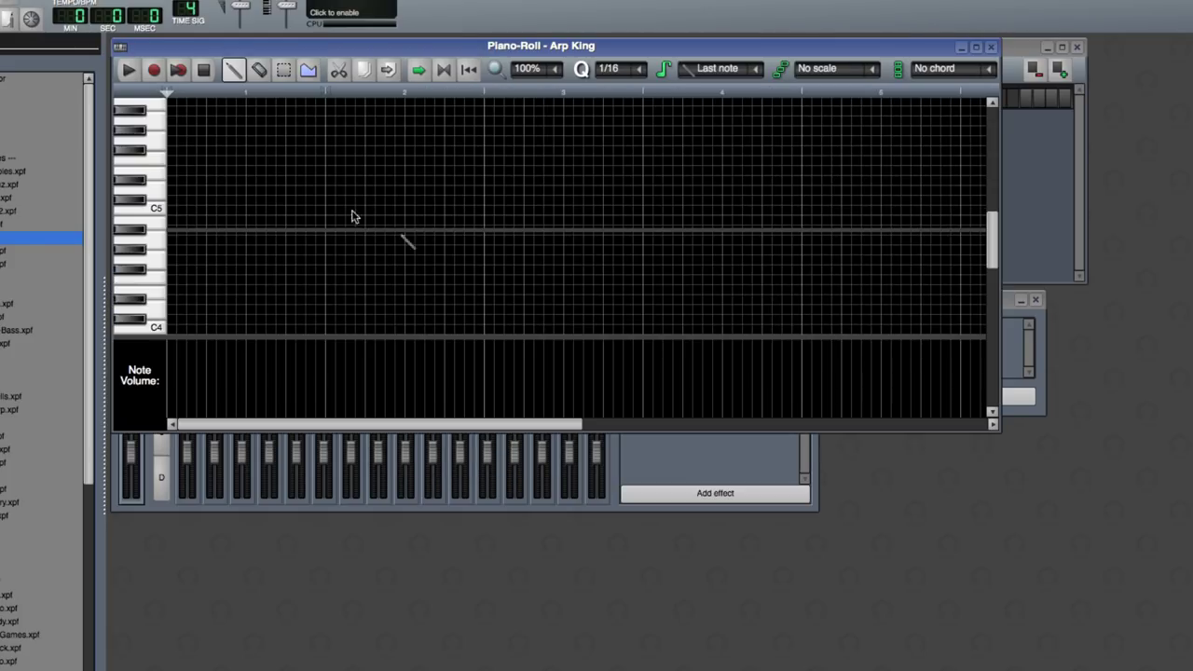
- Draw a G5 note at the start of the Arp King pattern and lengthen it to almost one bar
left_click_drag(235, 47, 347, 132)
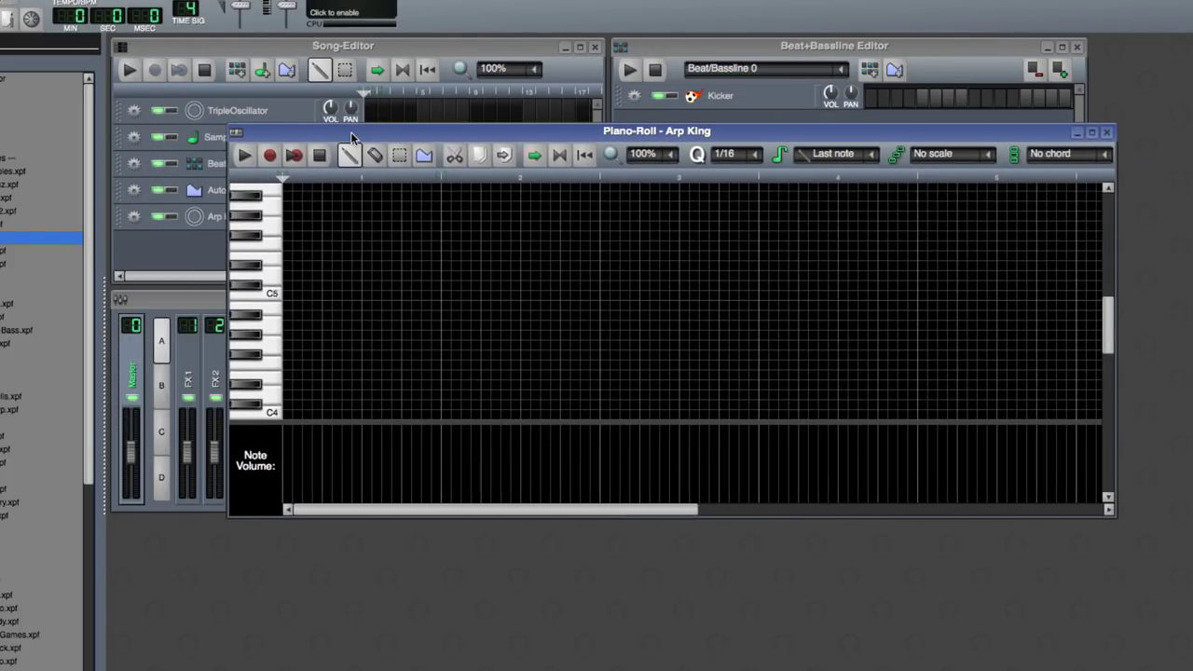
left_click(291, 229)
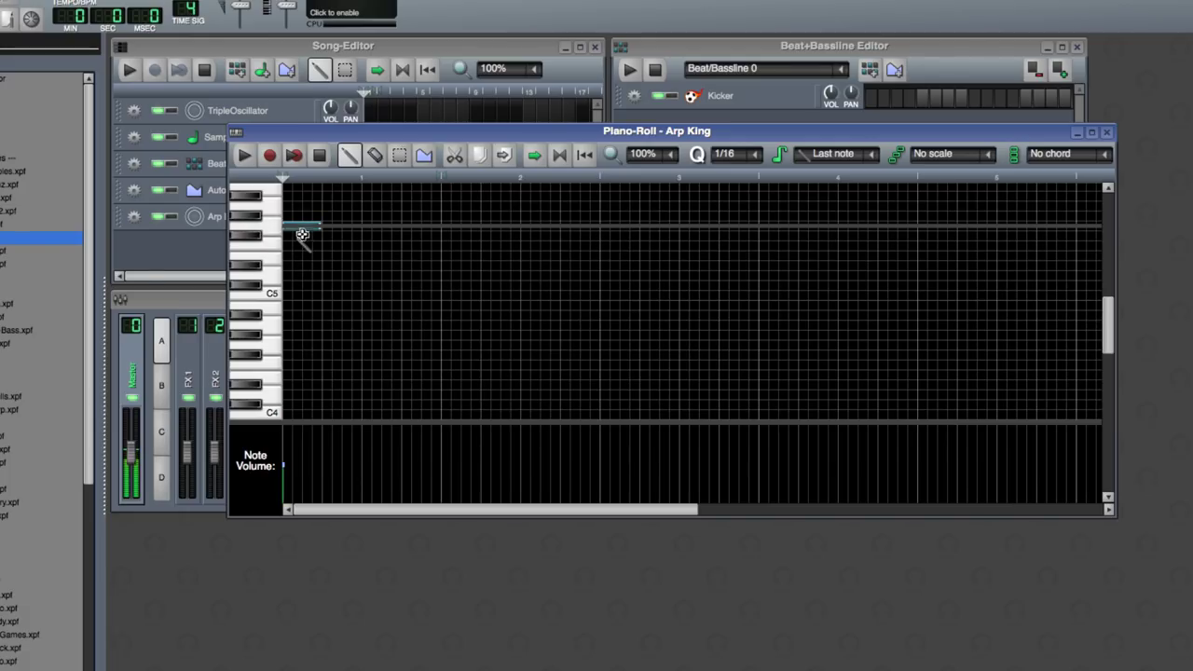
left_click_drag(339, 225, 436, 228)
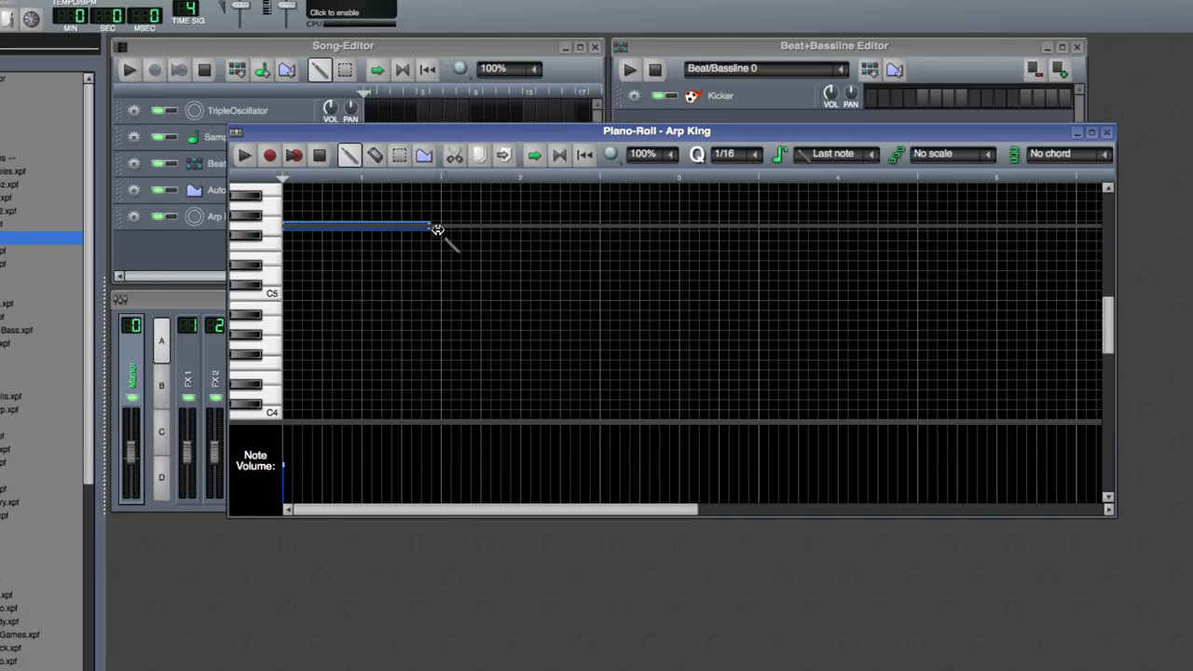
- Add a C5 note at bar 3 of the Arp King pattern and lengthen both notes to two bars each
left_click(451, 307)
left_click_drag(454, 318, 621, 301)
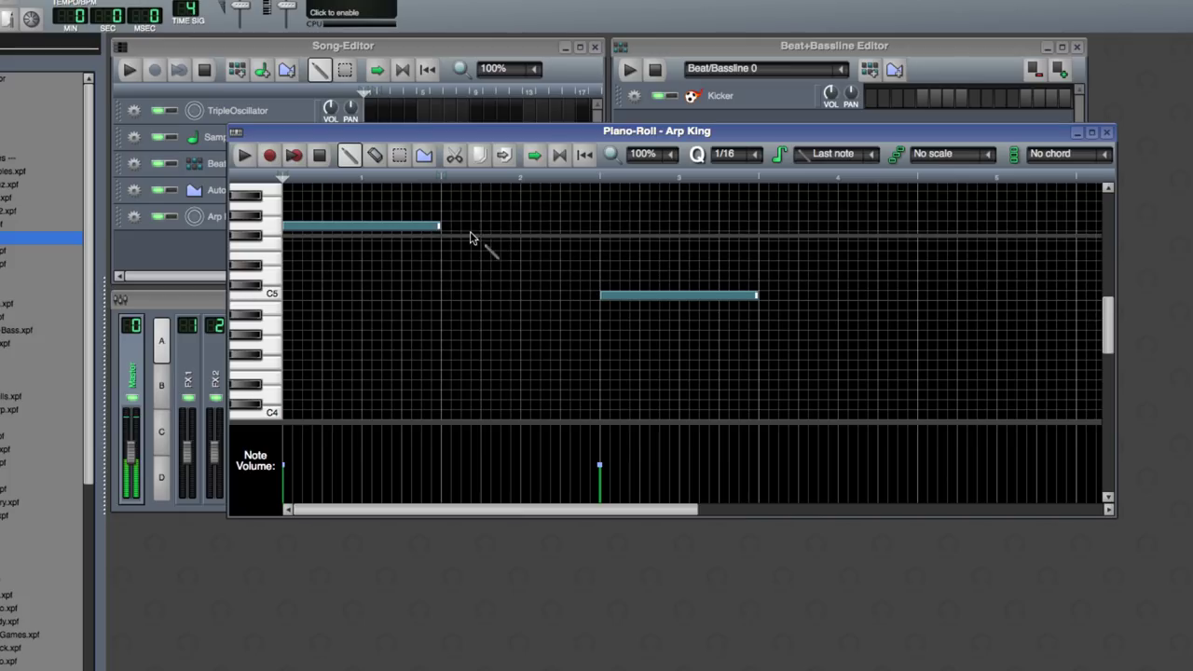
left_click_drag(438, 224, 609, 224)
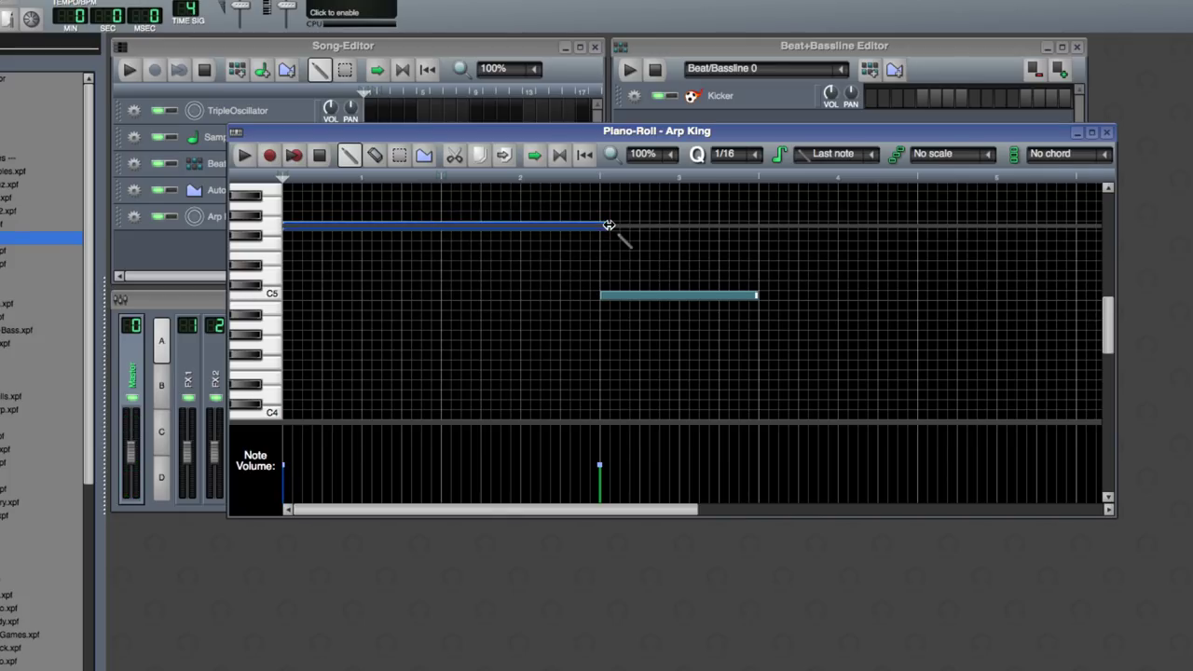
left_click_drag(758, 296, 916, 298)
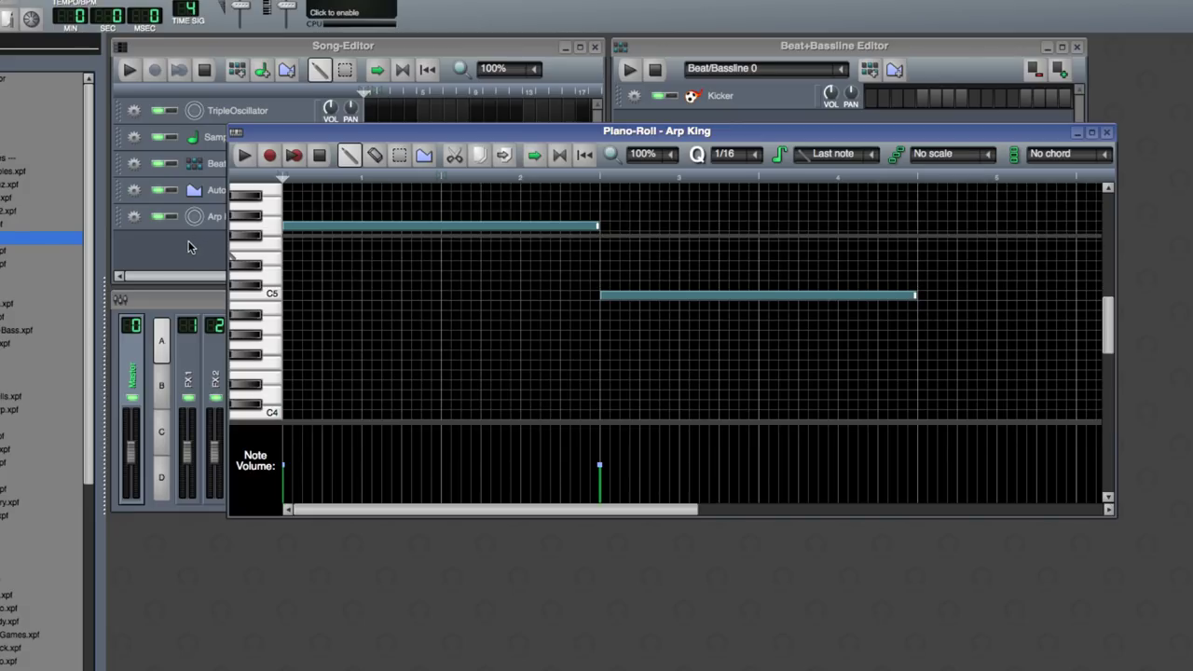
- Play the song from the Song-Editor and set Arp King's OSC1 + OSC2 modulation to PM in its instrument window
left_click(192, 248)
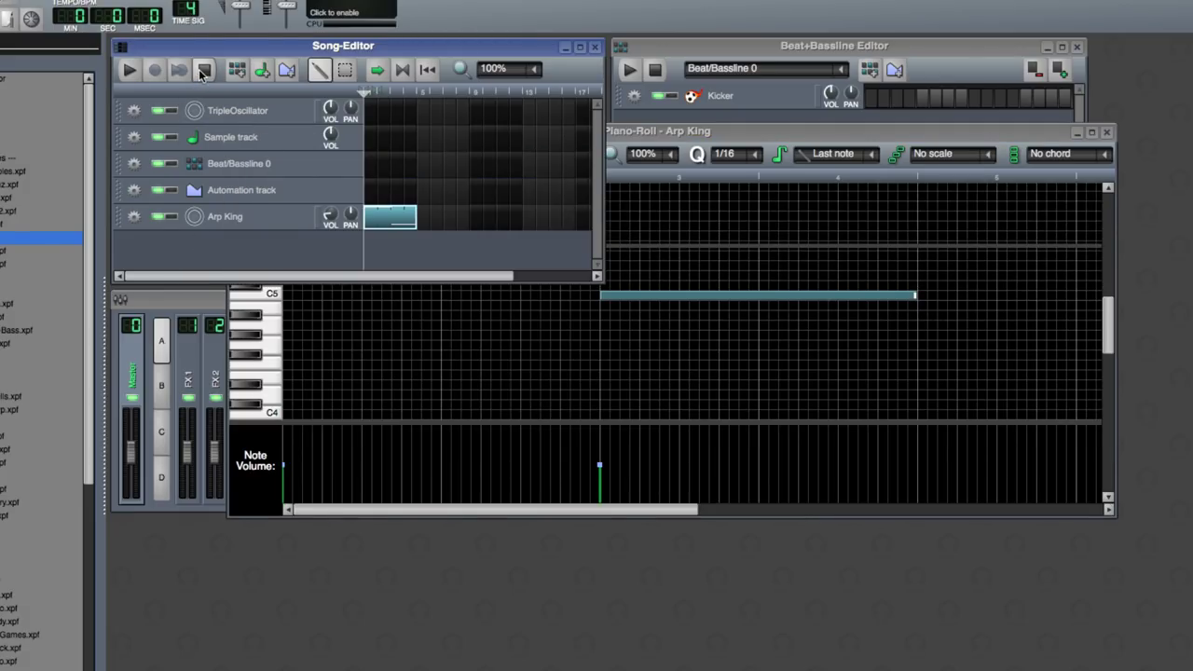
left_click(129, 71)
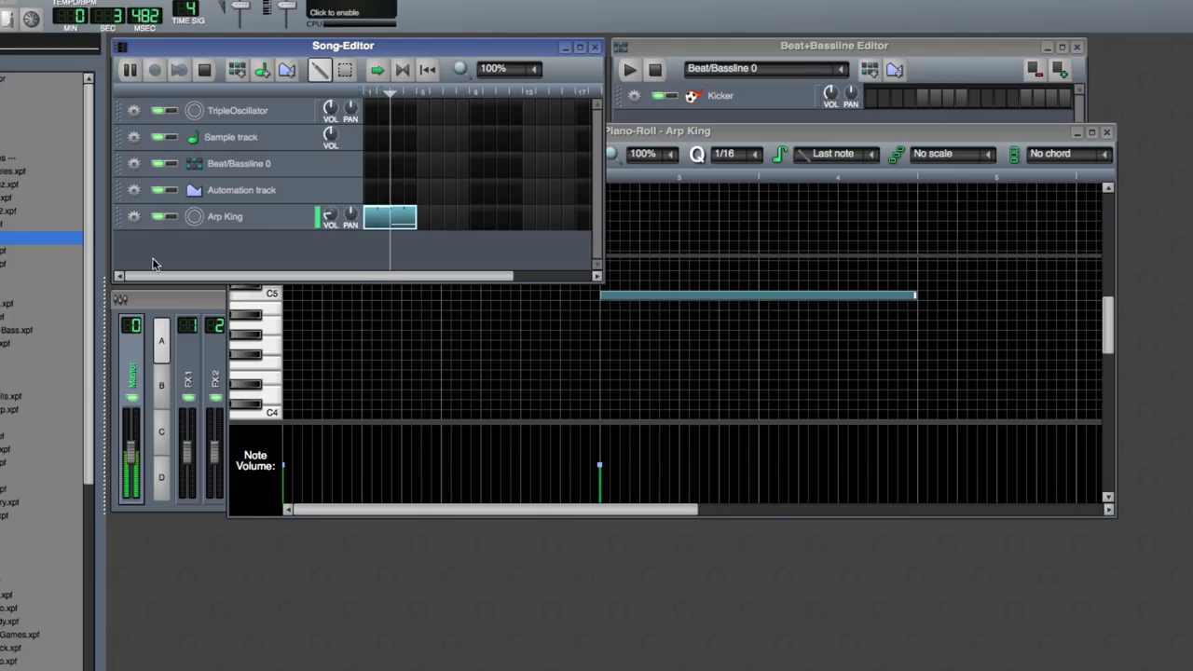
left_click(249, 217)
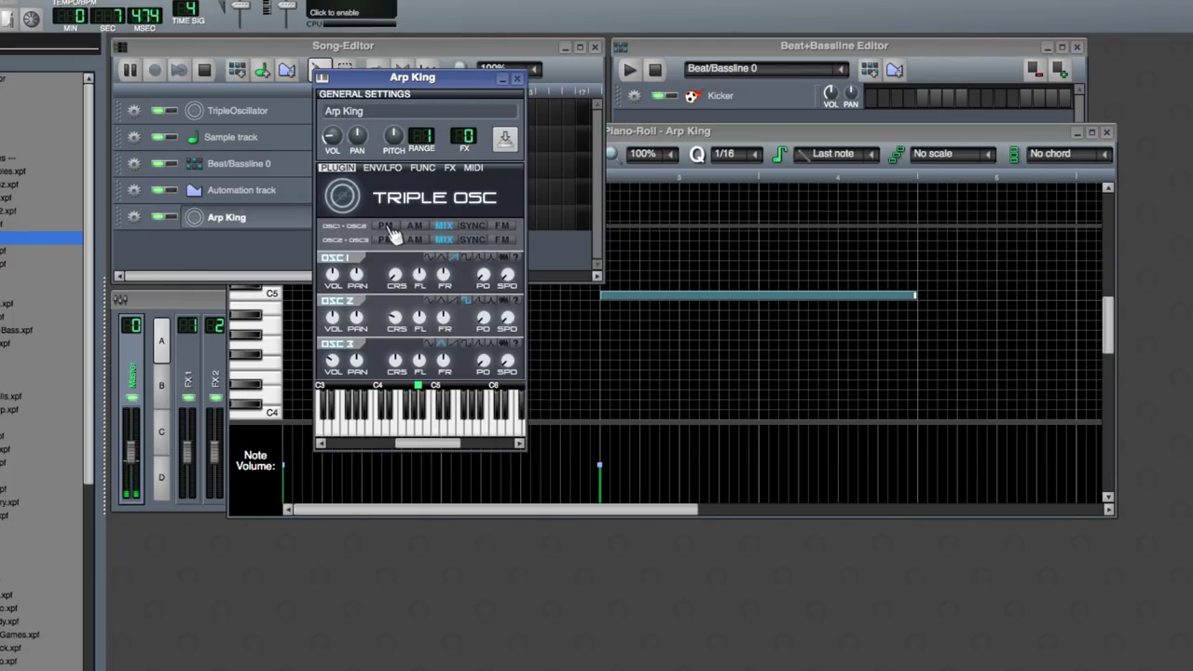
left_click(387, 227)
left_click(291, 245)
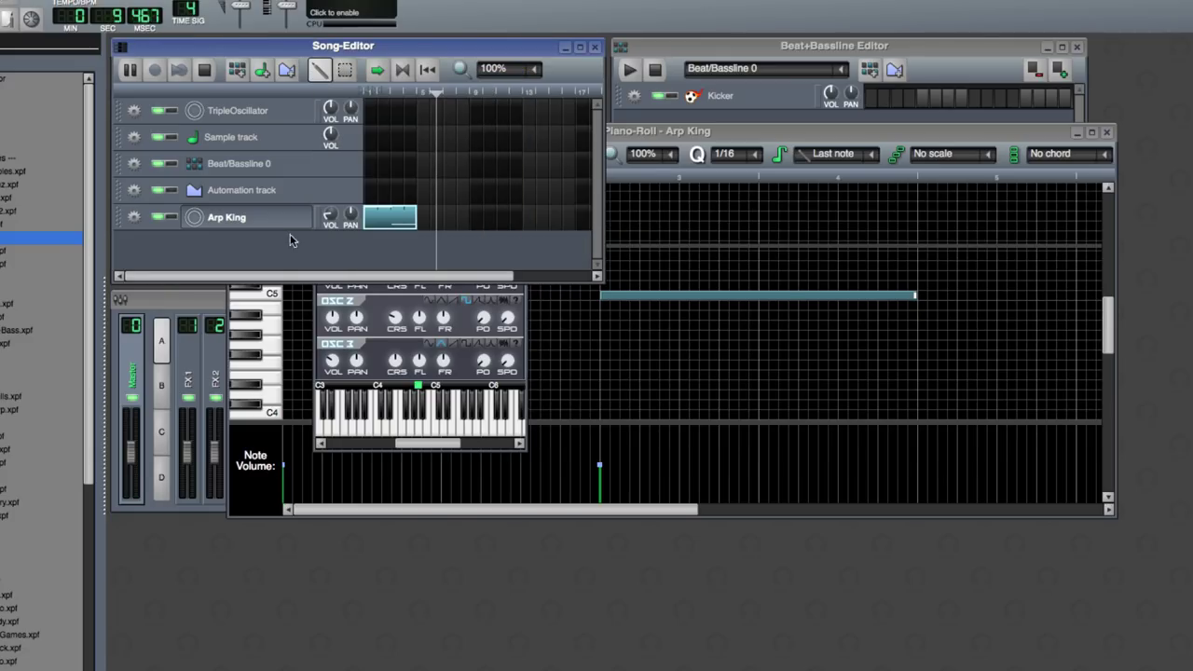
- Stop playback, enable the loop points in the Song-Editor, and restart the song with Arp King's instrument window in front
left_click(204, 70)
left_click(401, 71)
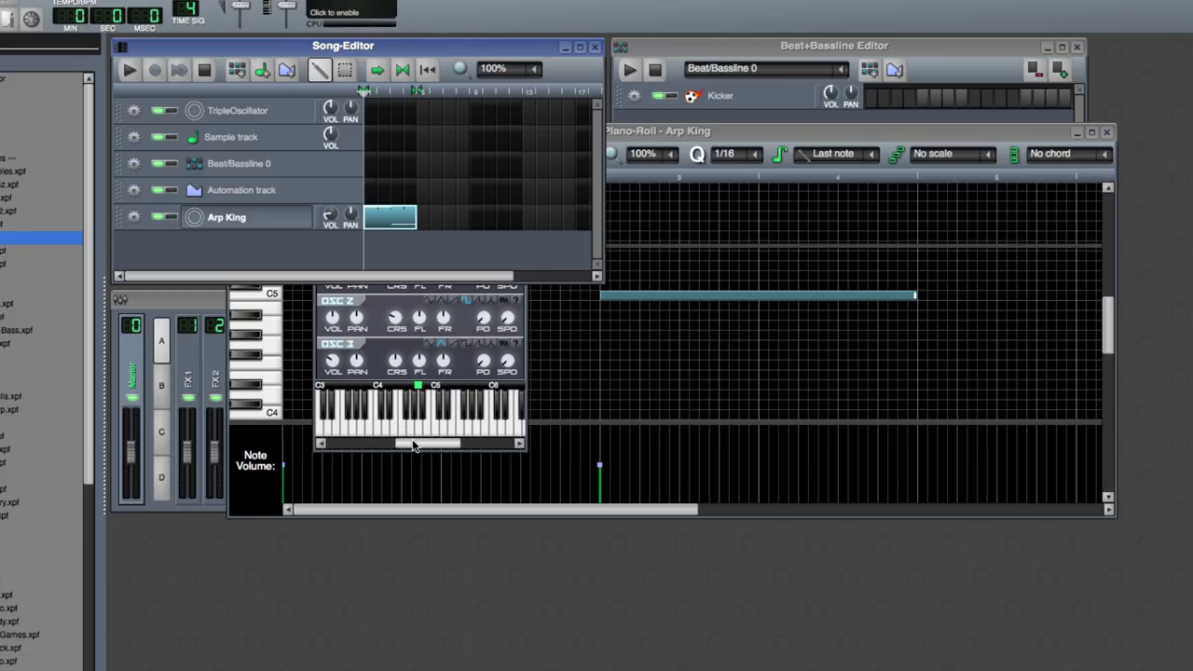
left_click(373, 349)
left_click(129, 70)
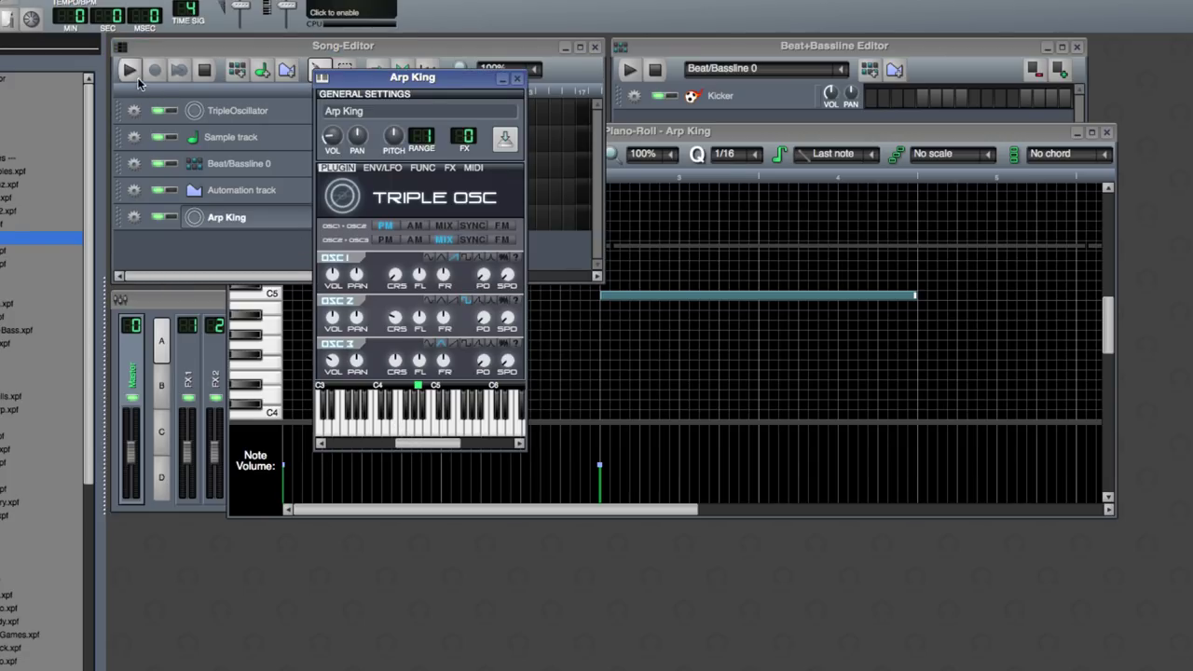
left_click(417, 447)
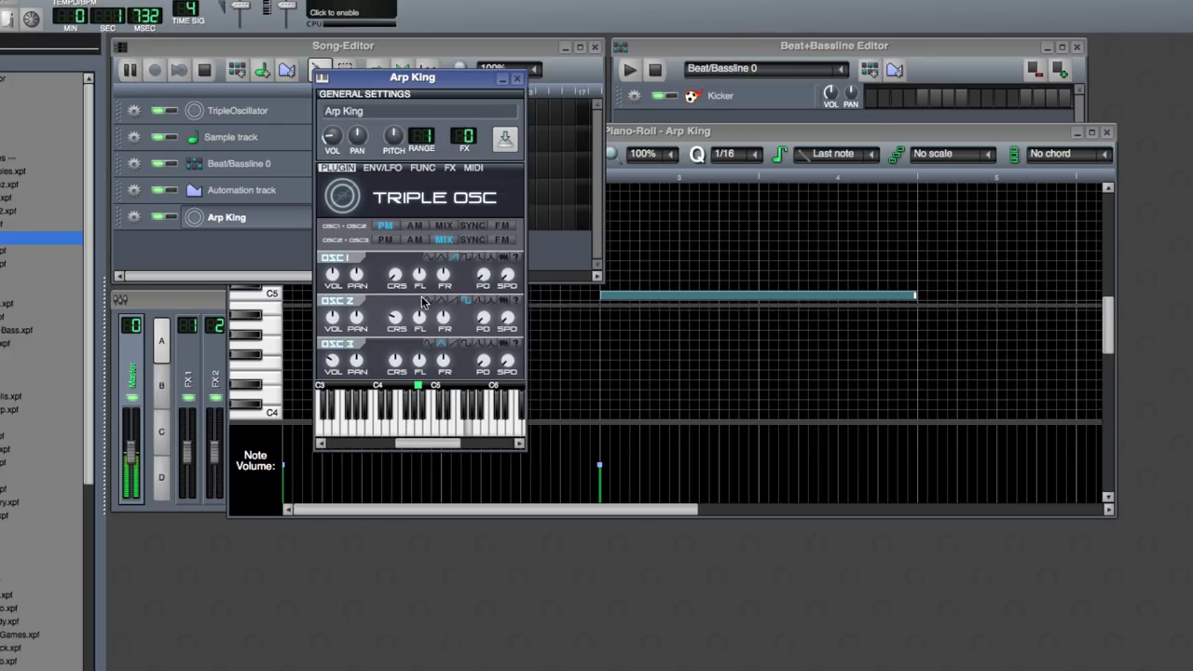
- Try AM, FM and SYNC modulation on Arp King's oscillators during playback, and set both oscillator pairs to PM
left_click(416, 228)
left_click(502, 240)
left_click(471, 227)
left_click(416, 241)
left_click(385, 241)
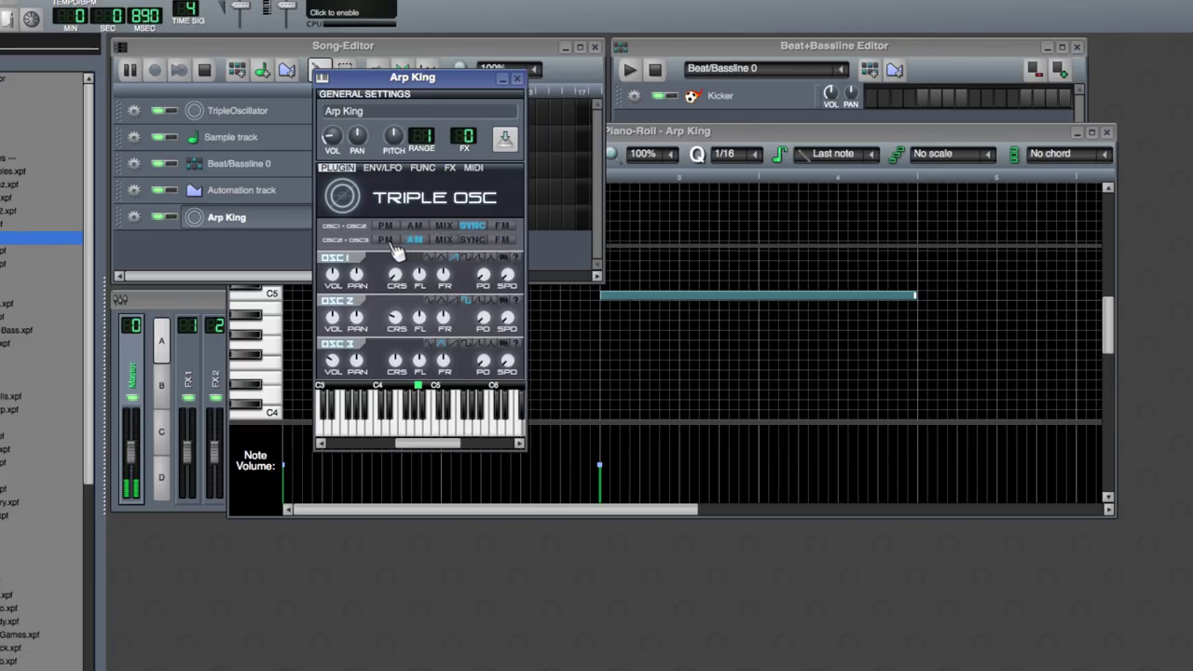
left_click_drag(404, 90, 564, 148)
left_click(544, 282)
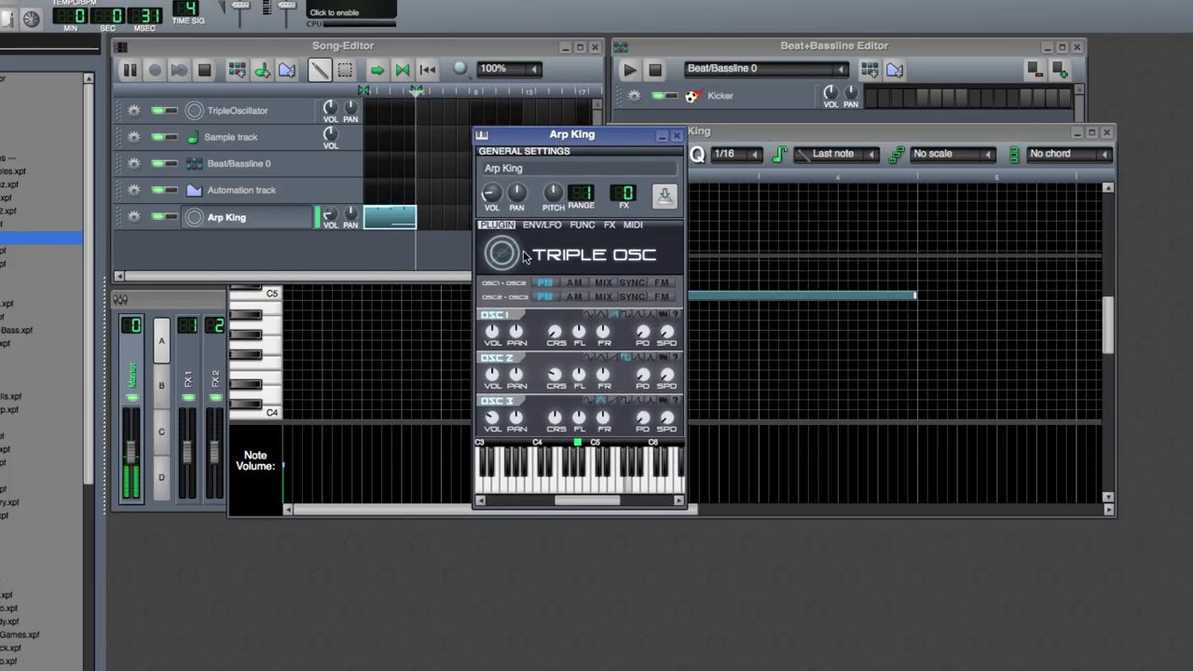
- Raise the range of Arp King's octave chord stacking in its function settings
left_click(607, 224)
left_click(583, 224)
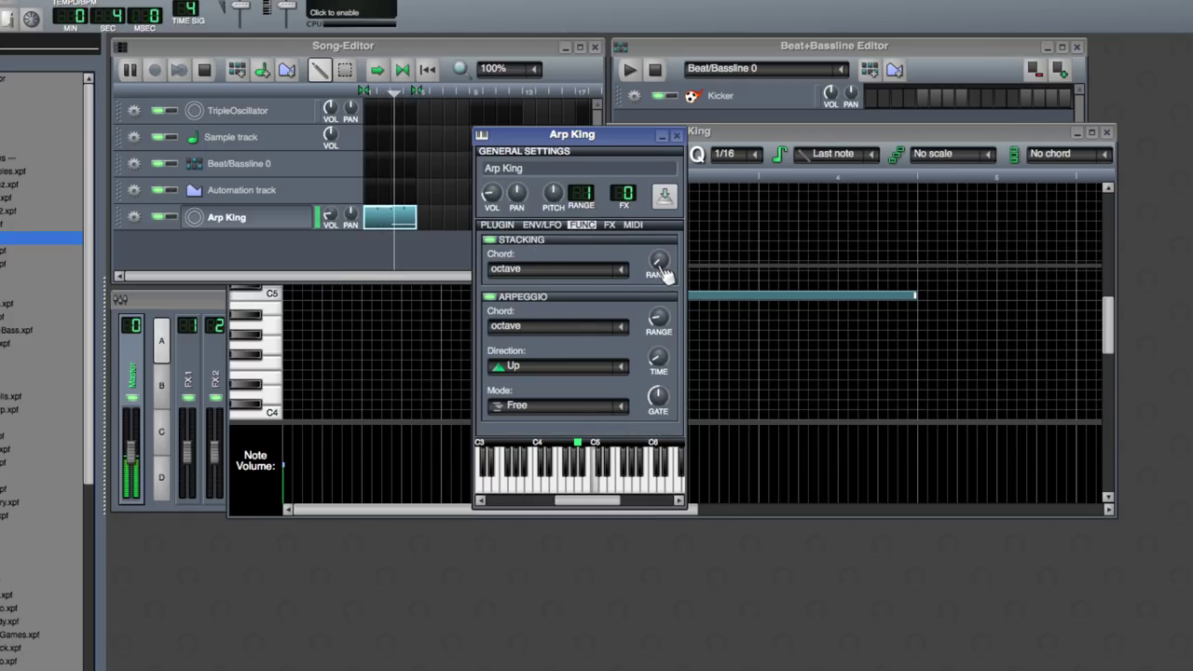
left_click_drag(505, 201, 504, 214)
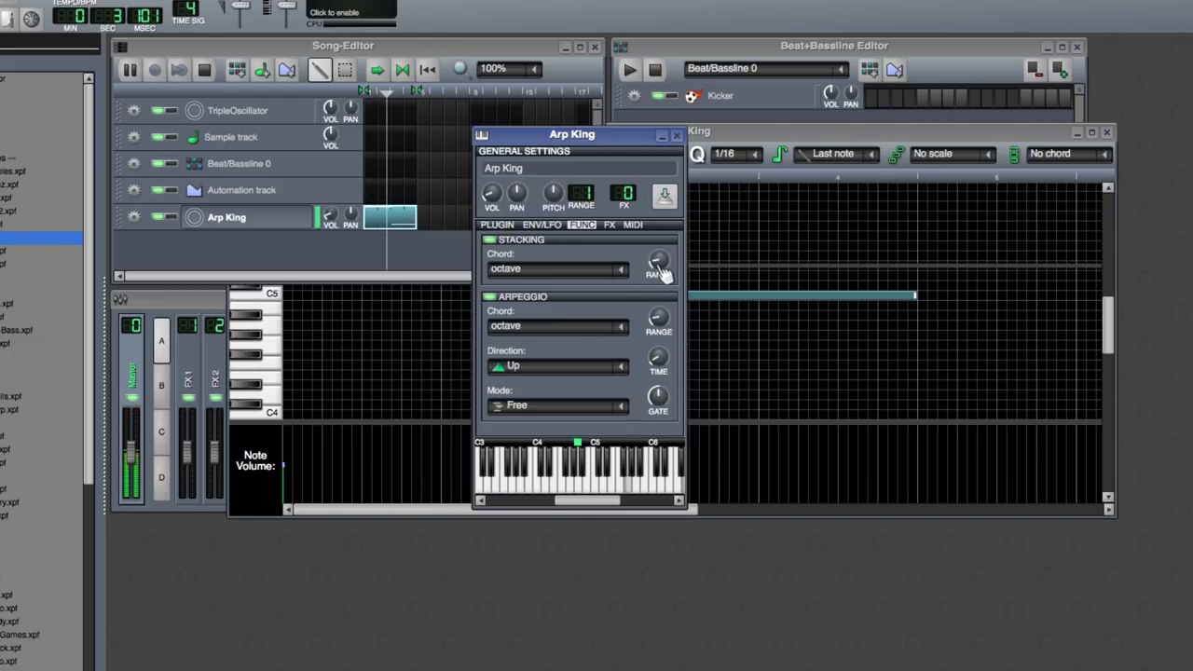
mouse_move(660, 265)
left_click_drag(659, 262, 659, 257)
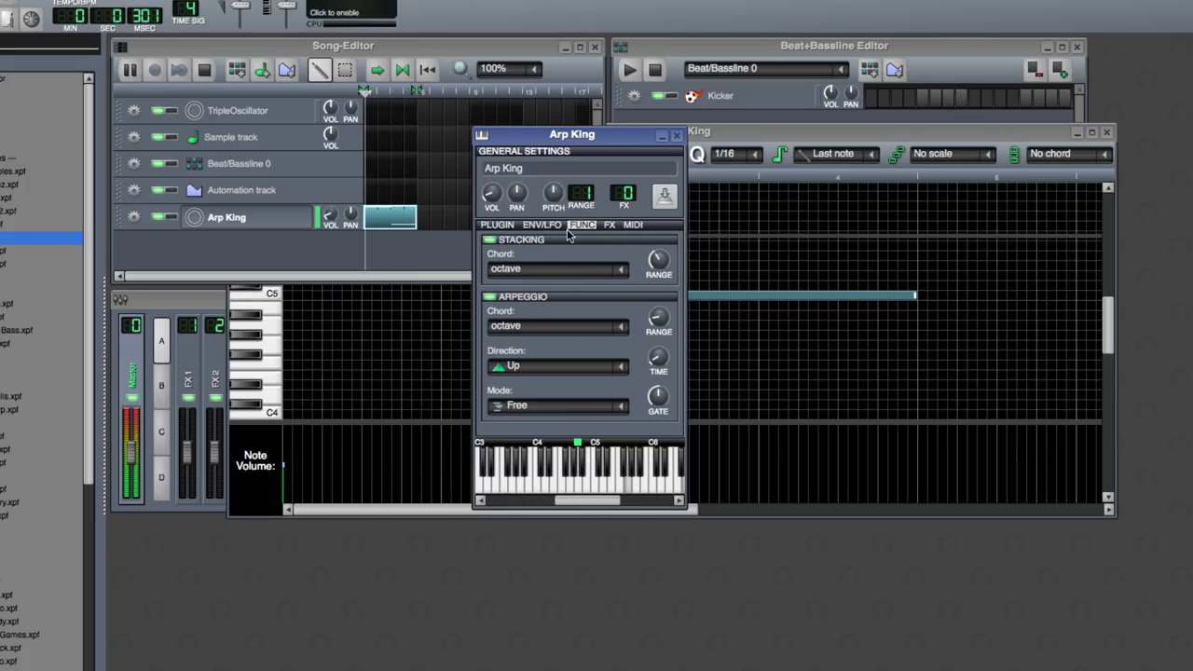
- Search the effects for "low" and add the Low Pass Filter to Arp King's effects chain
left_click(609, 225)
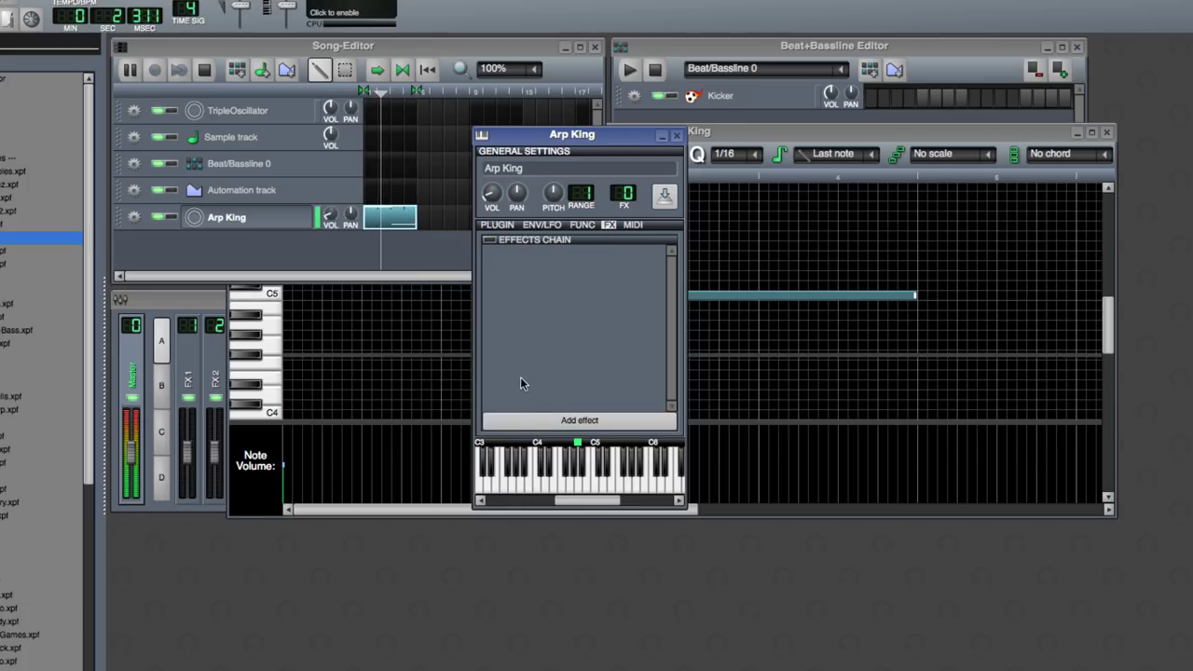
left_click(514, 419)
type("low")
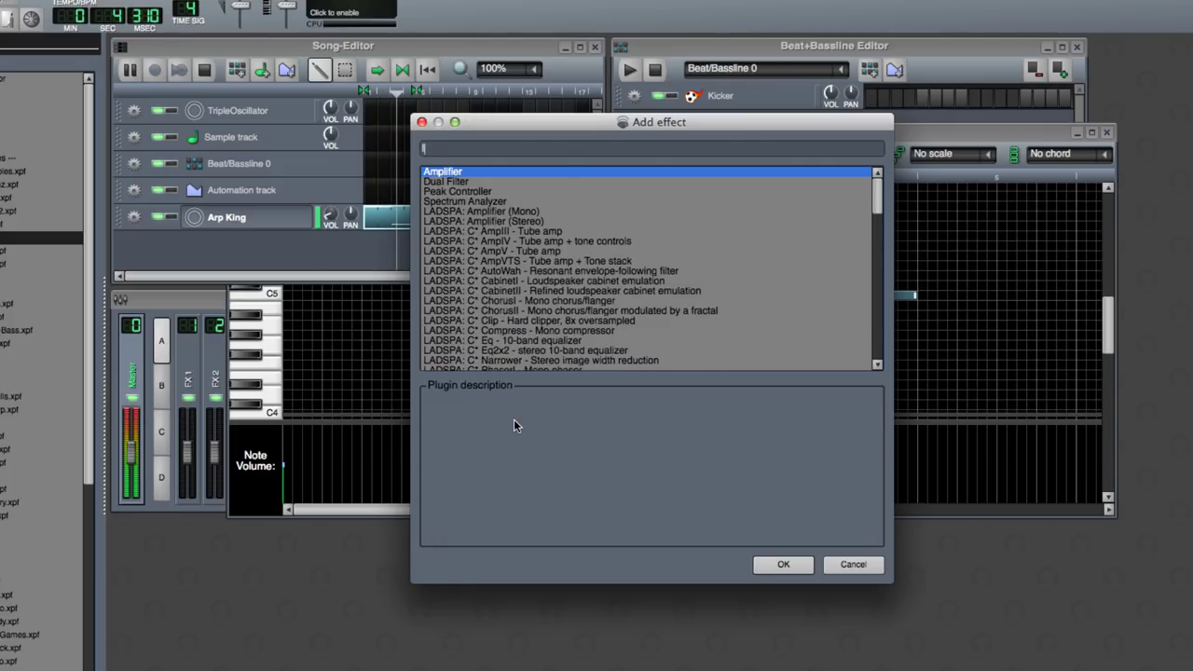
double_click(489, 184)
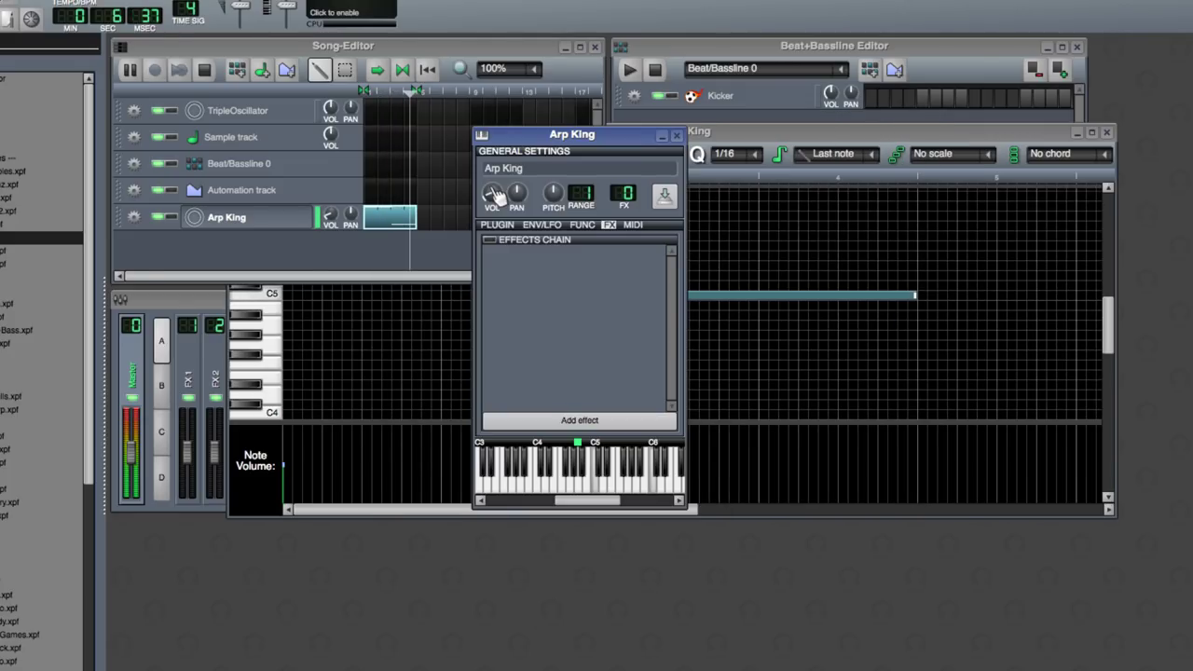
- Adjust the Low Pass Filter in its controls window while the song plays, and close that window
left_click_drag(1172, 48, 438, 190)
left_click_drag(563, 240, 564, 270)
left_click(609, 191)
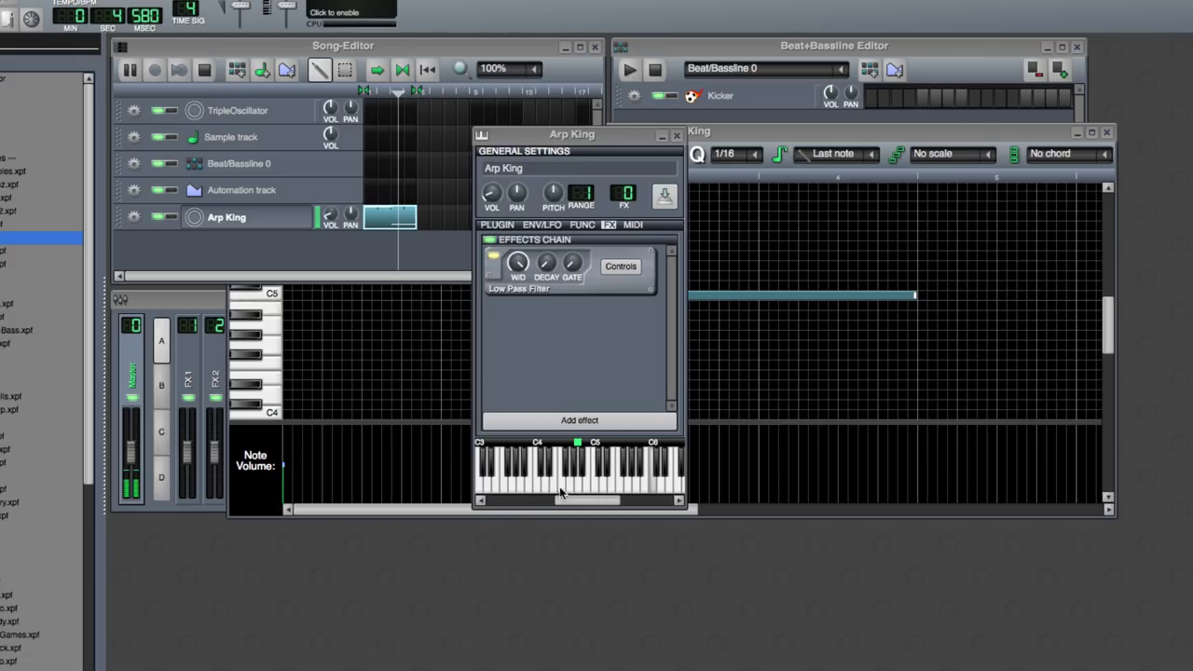
- Move Arp King's base note up to A6, and close its instrument window and stop playback
left_click_drag(579, 502, 603, 508)
left_click(652, 444)
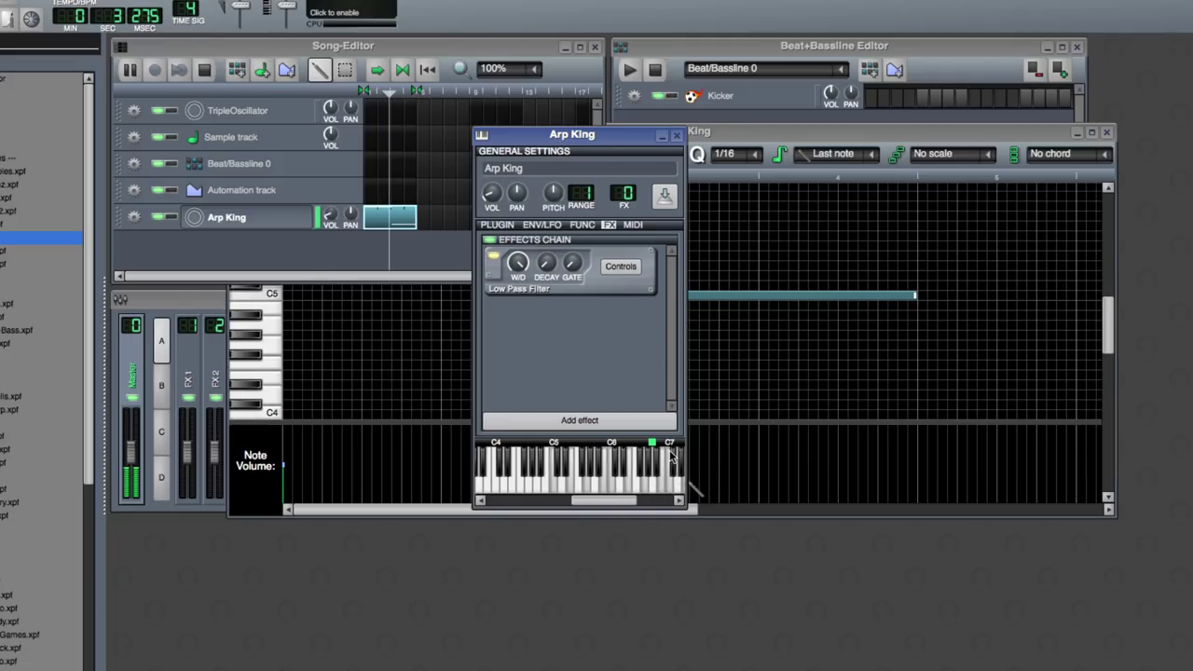
left_click(229, 216)
left_click(202, 70)
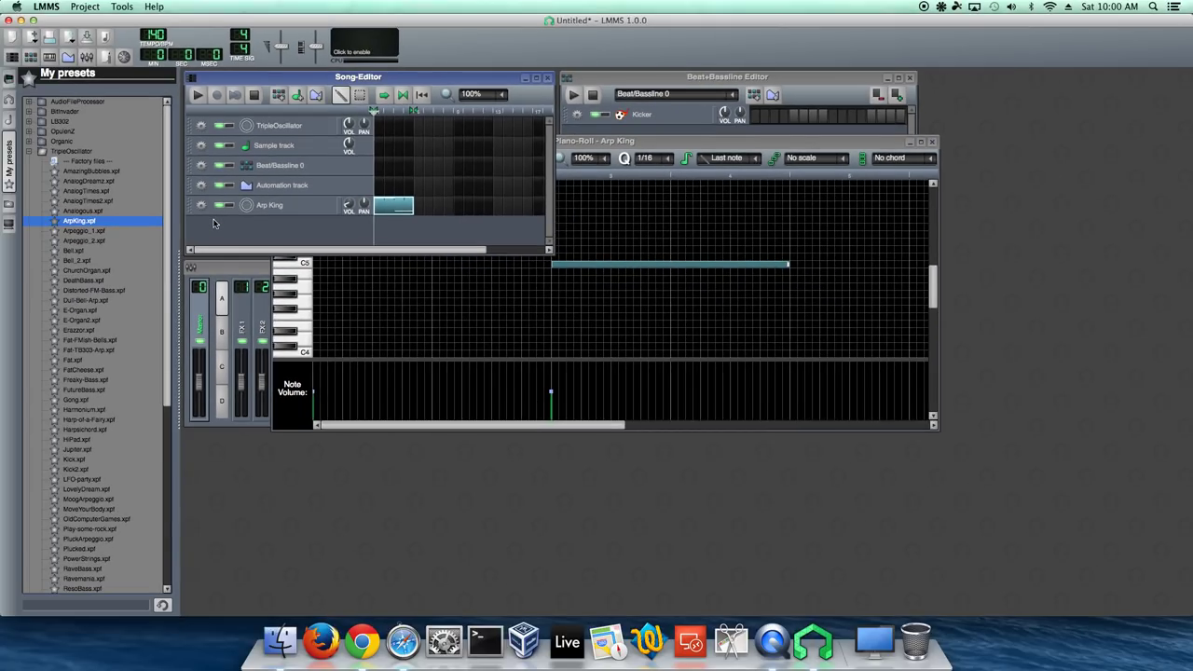
- Start a new project, discarding the changes to the current one
left_click(46, 7)
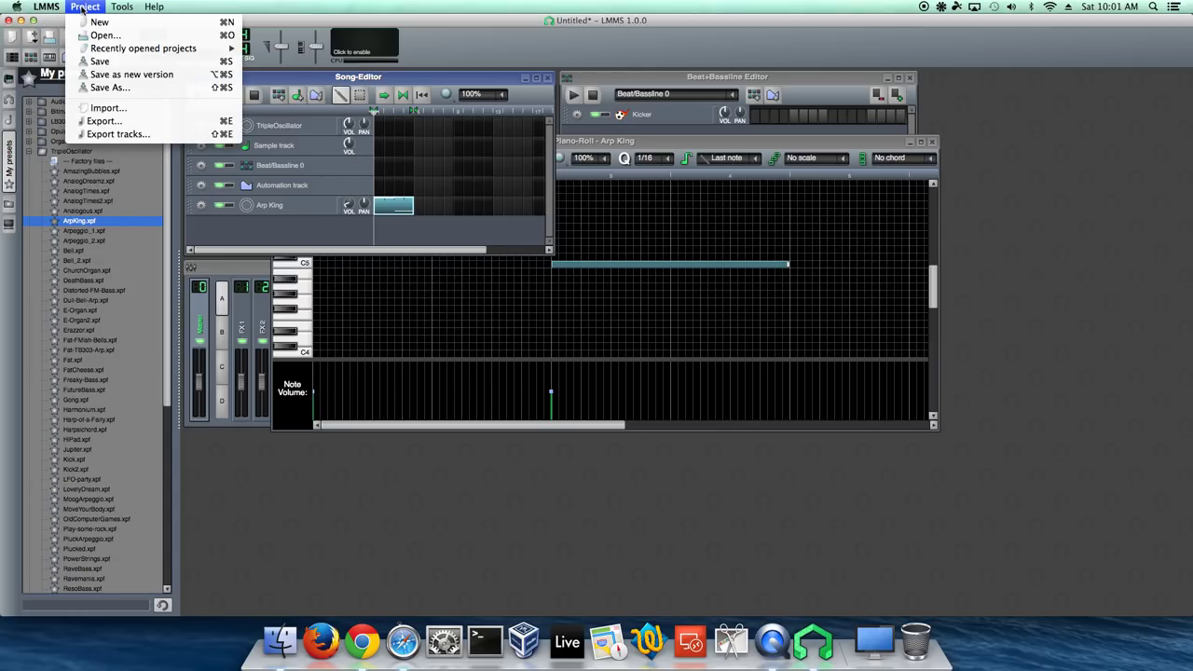
left_click(99, 21)
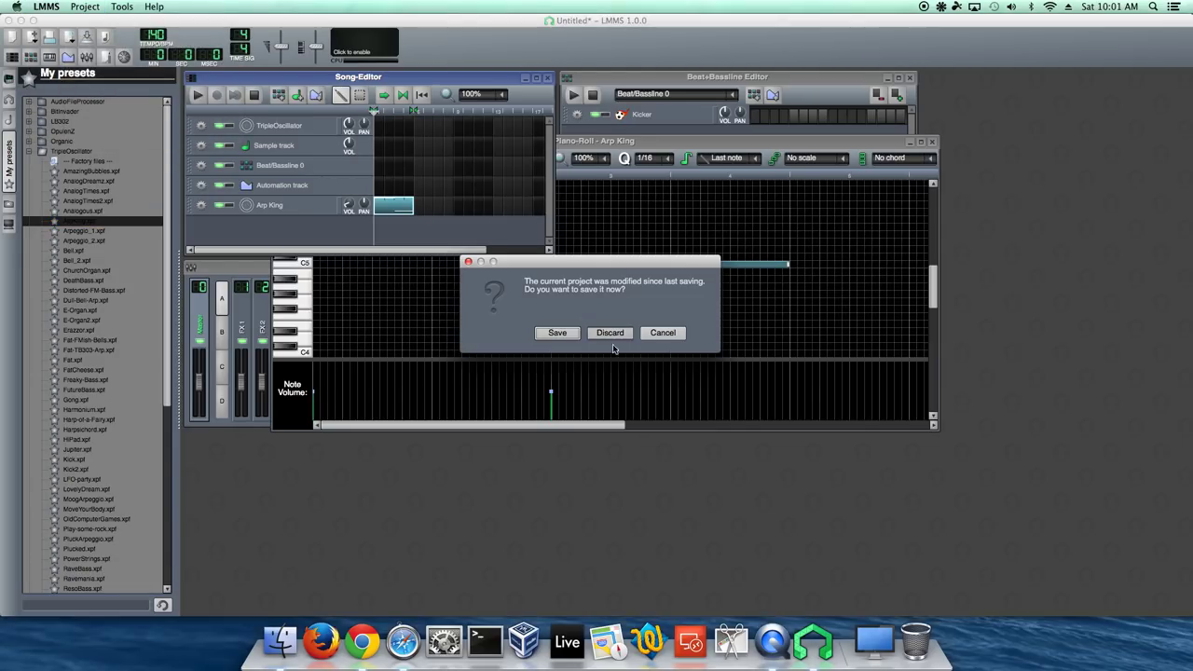
left_click(612, 334)
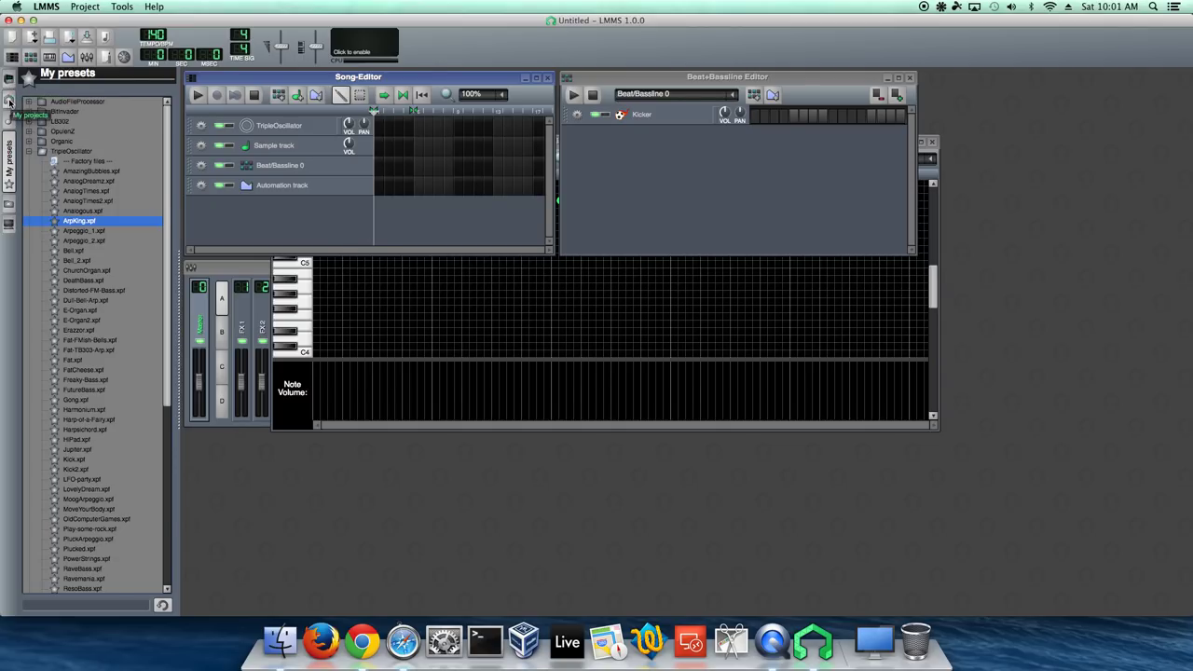
- Open the BlueWolf-DreamTravel.mmp project from the OldStuff folder of My projects and dismiss the missing-plugin warning
left_click(9, 108)
left_click(28, 131)
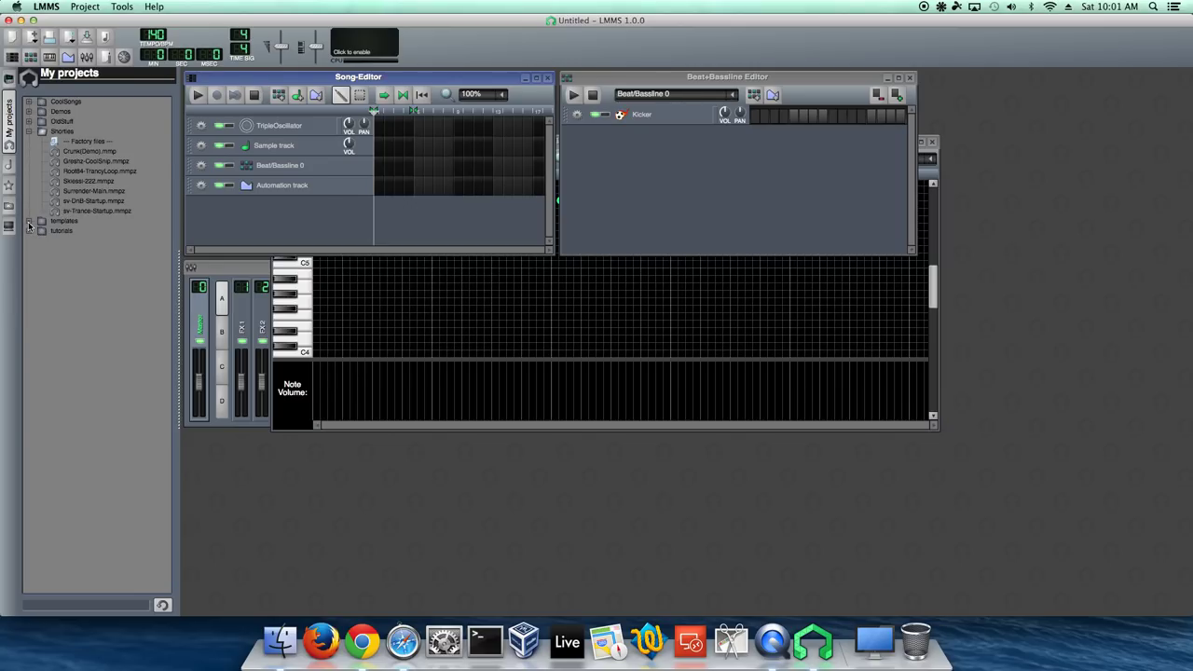
left_click(28, 122)
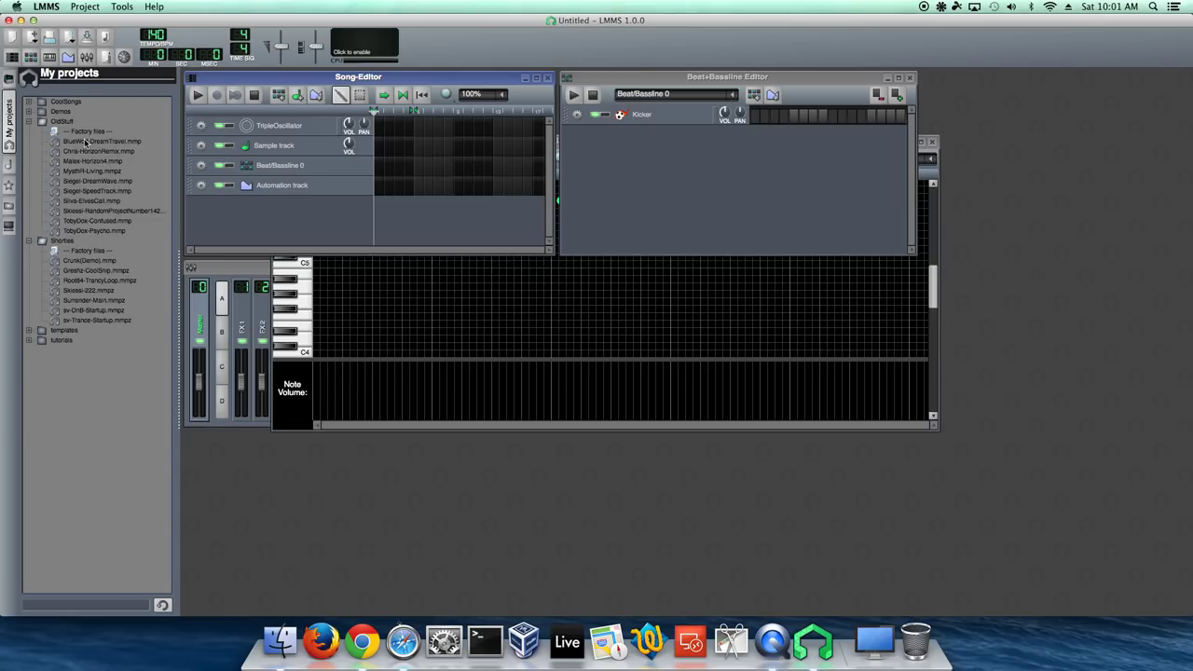
left_click(68, 141)
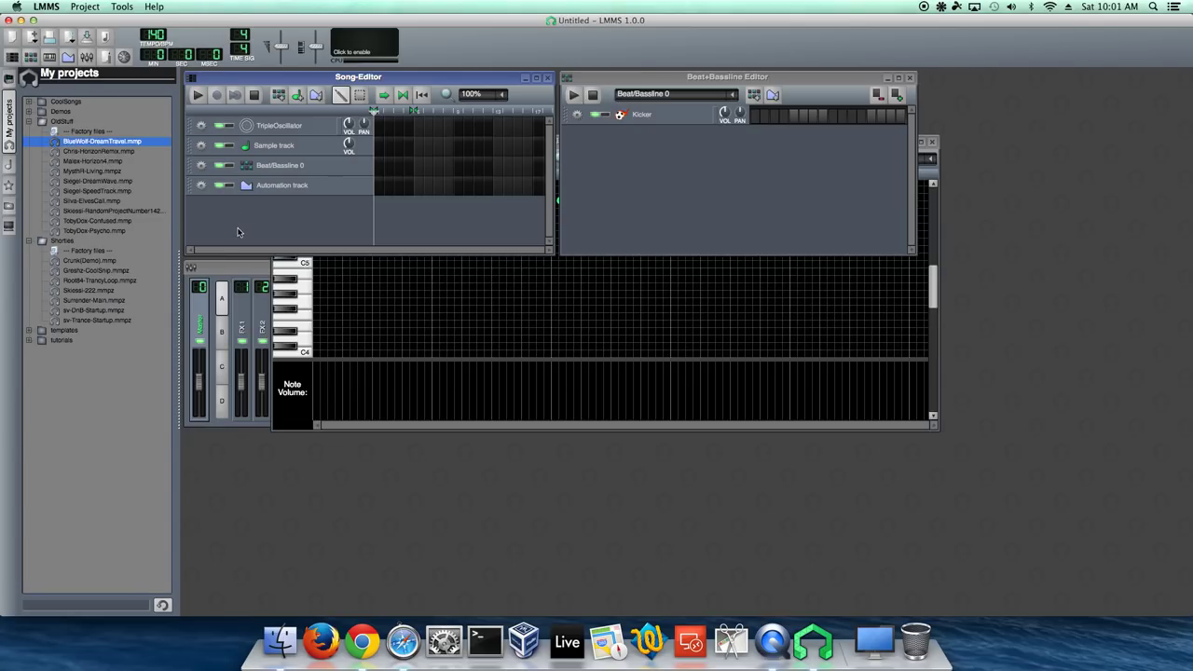
double_click(82, 142)
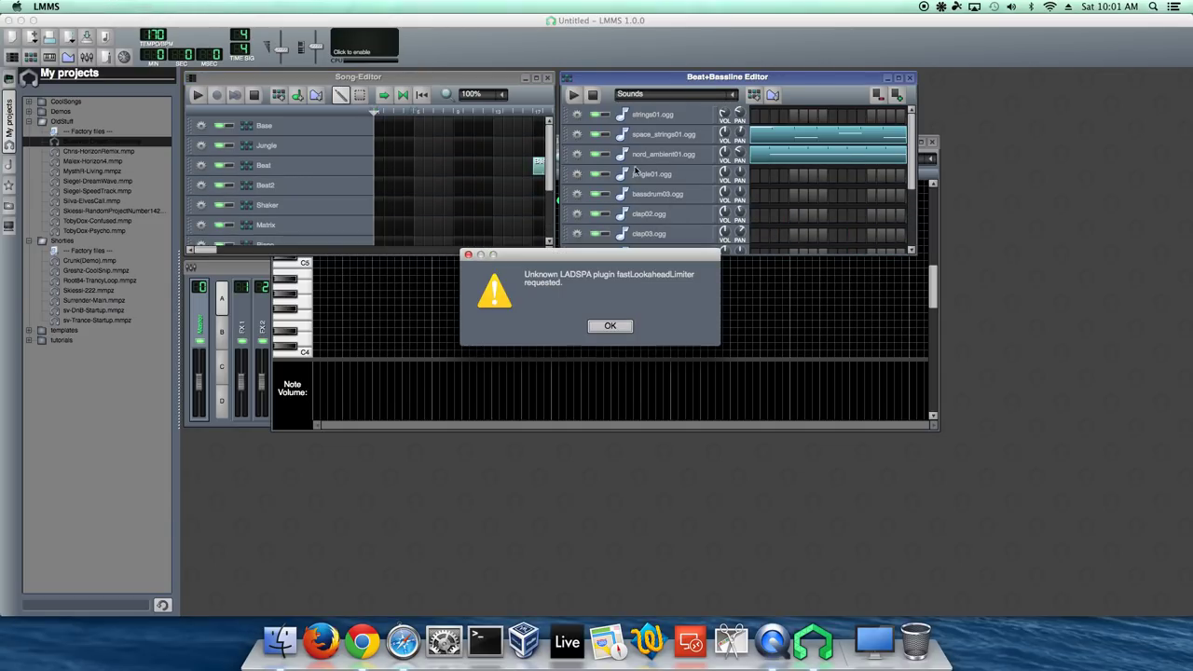
left_click(612, 326)
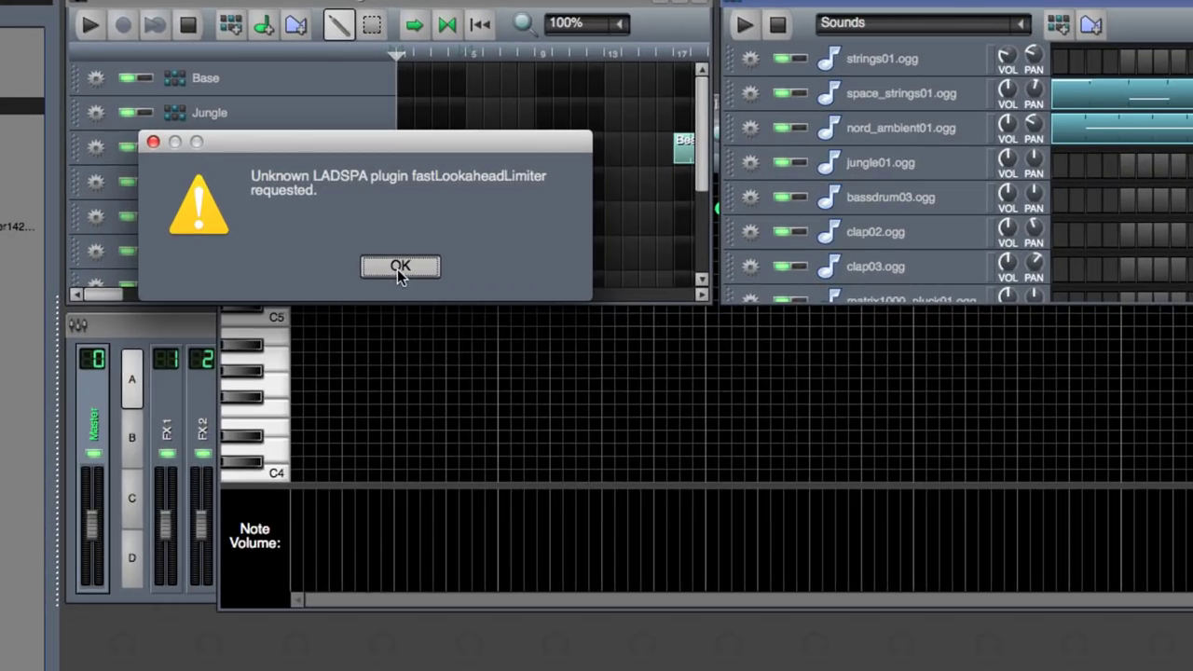
left_click(376, 233)
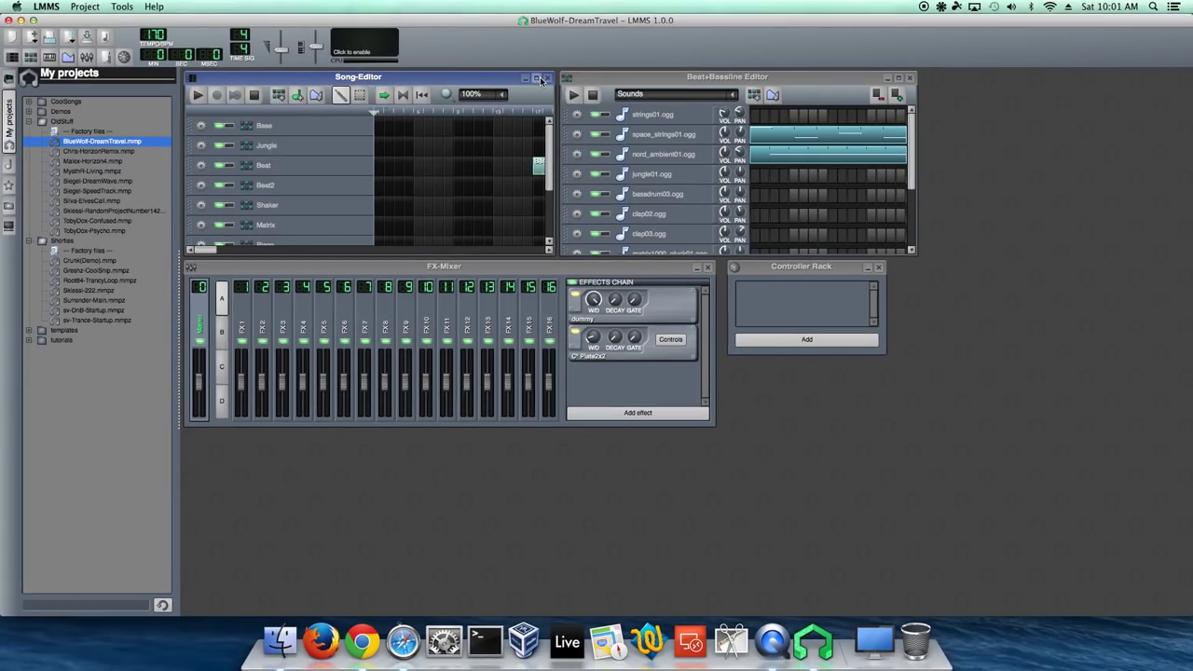
- Maximize the Song-Editor and play the song with the arrangement zoomed out to 25%
left_click(538, 78)
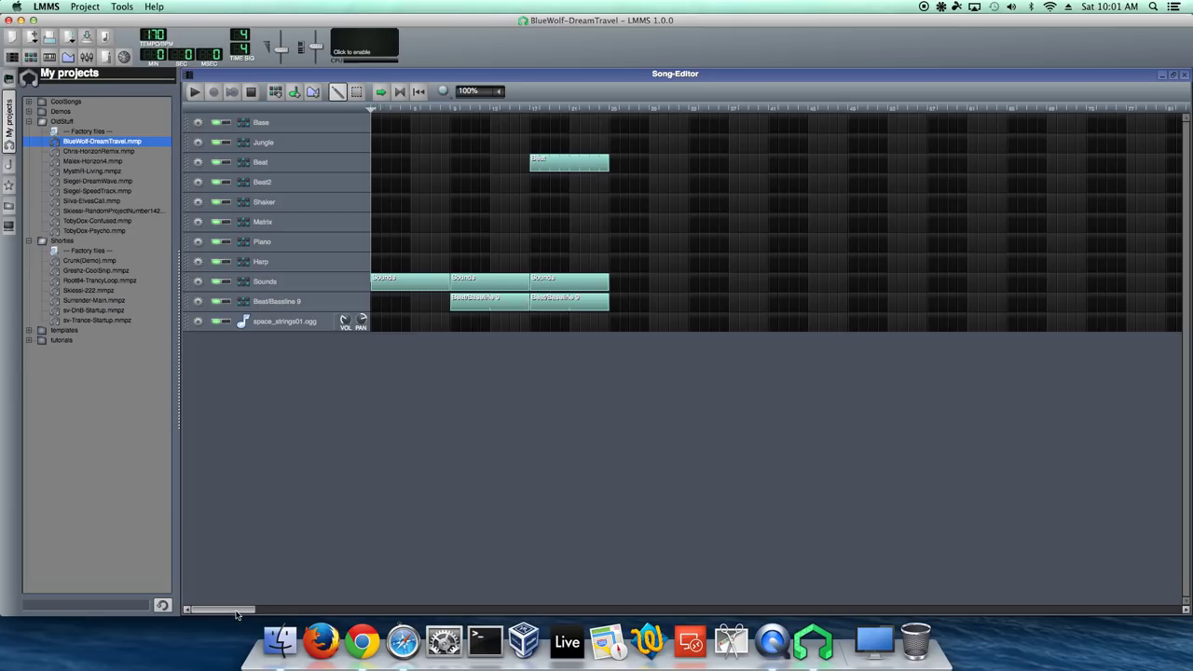
scroll(236, 611, "right", 5)
scroll(273, 563, "left", 5)
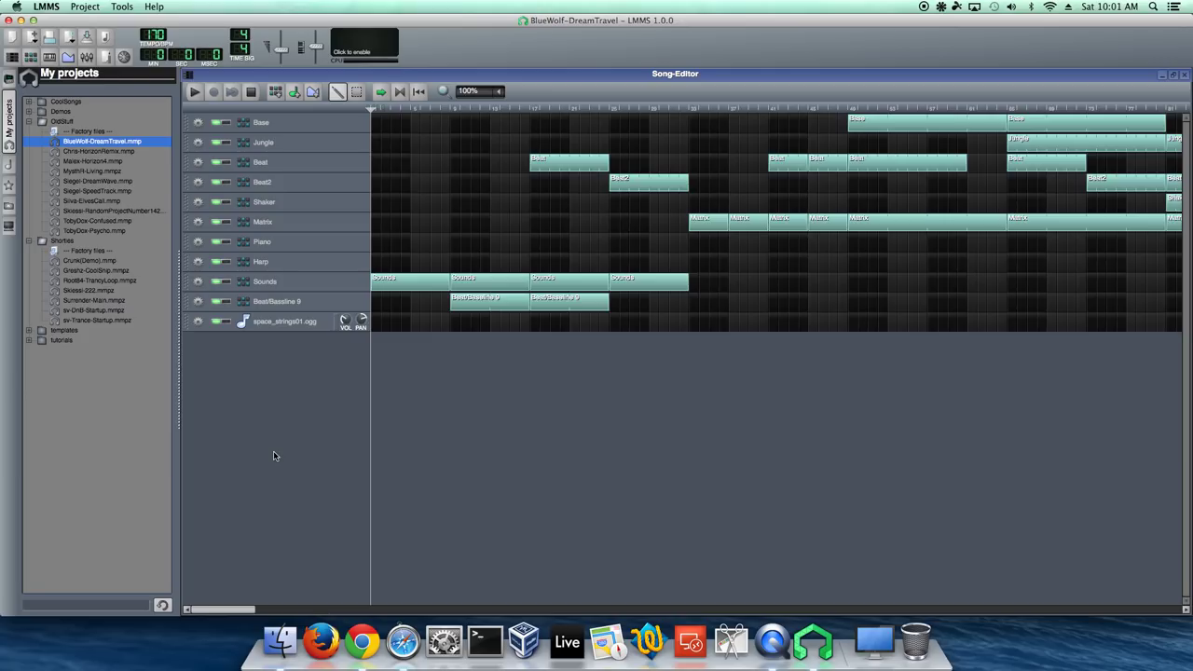
scroll(395, 311, "down", 2)
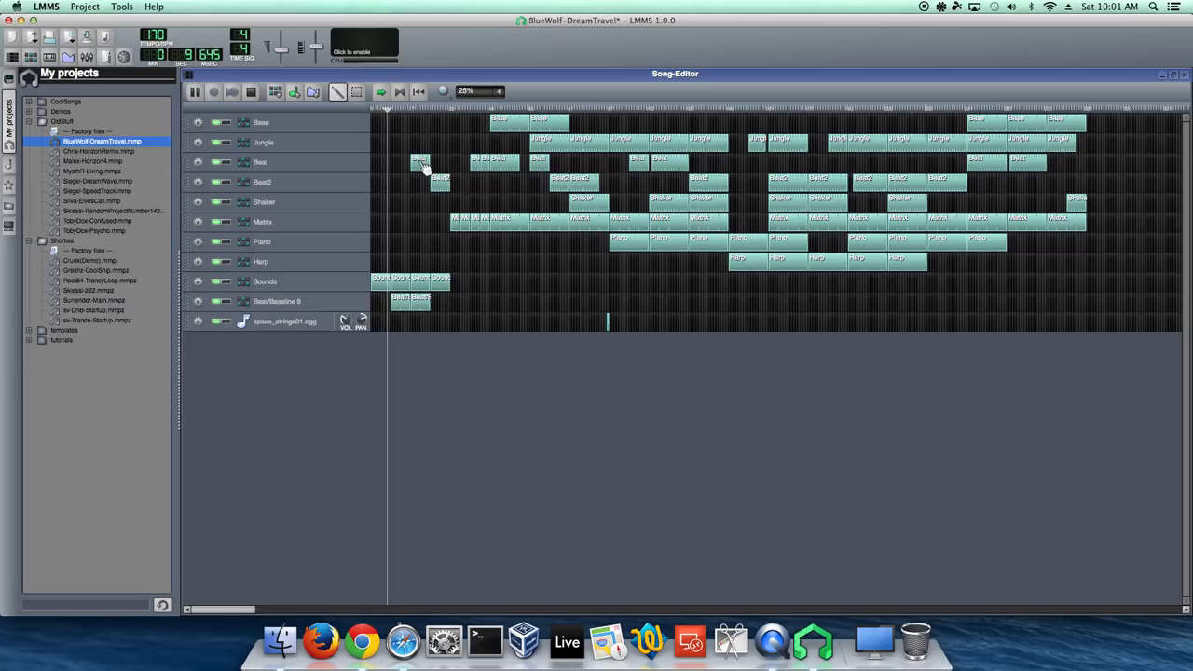
- Open the first Beat block in the Beat+Bassline Editor and enlarge that window to fit all its tracks
double_click(421, 162)
left_click_drag(692, 80, 443, 108)
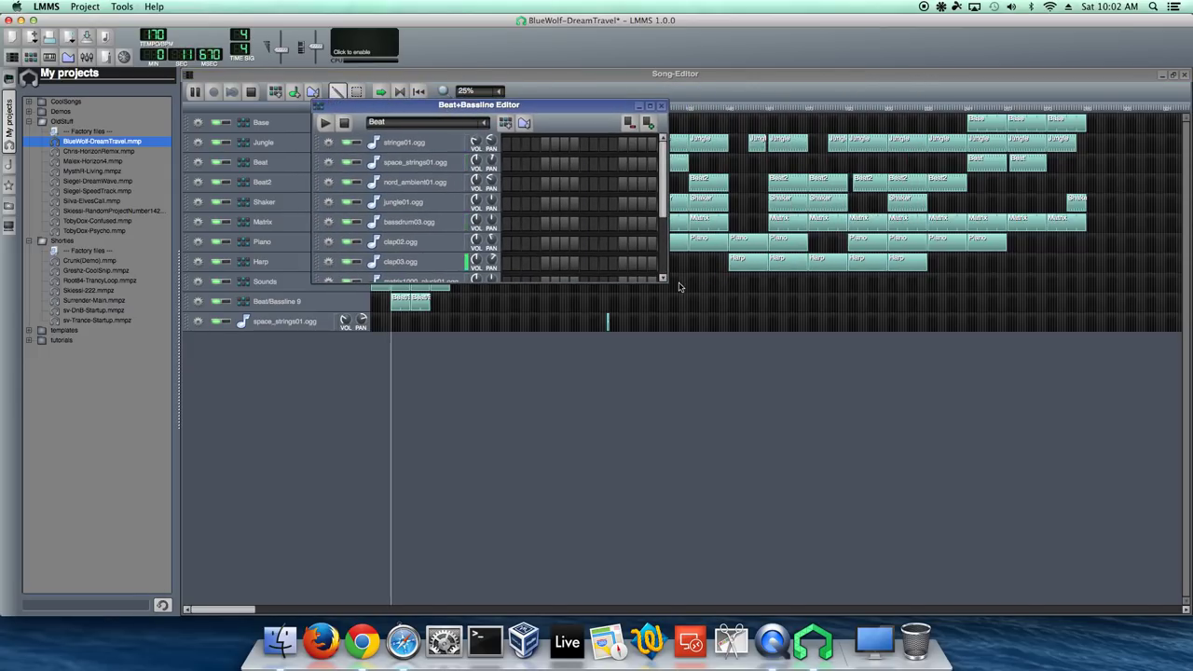
left_click_drag(664, 313, 890, 529)
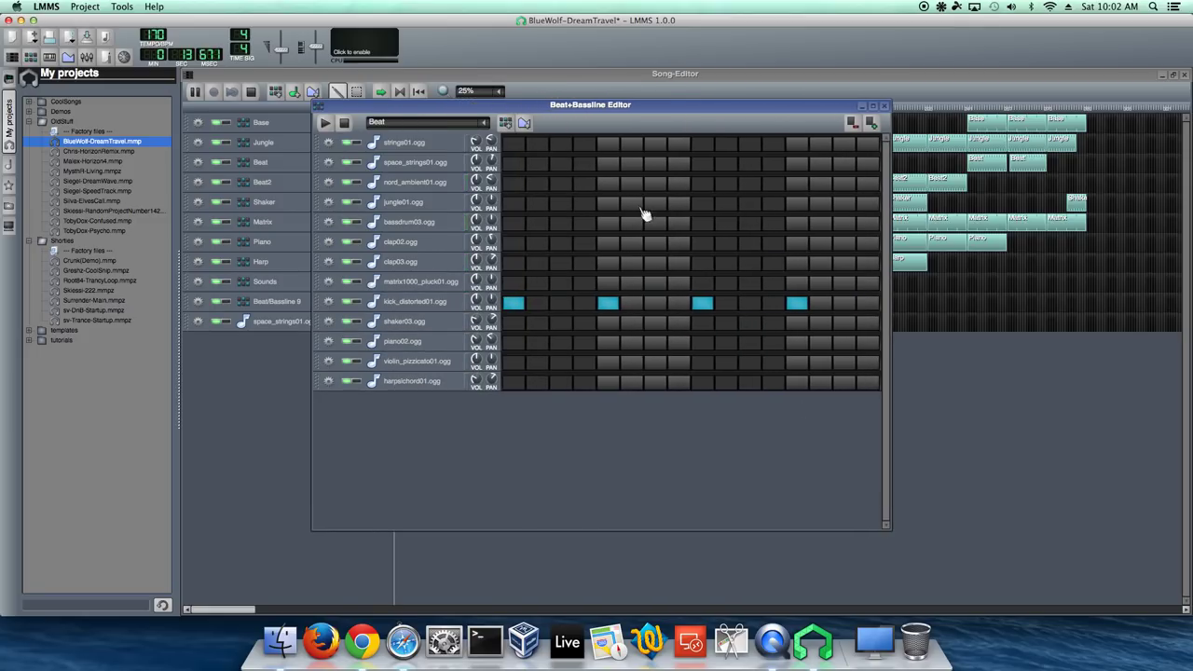
- Move the Beat+Bassline Editor aside to watch the Beat block's kick pattern during playback, and close the editor
left_click_drag(496, 108, 701, 136)
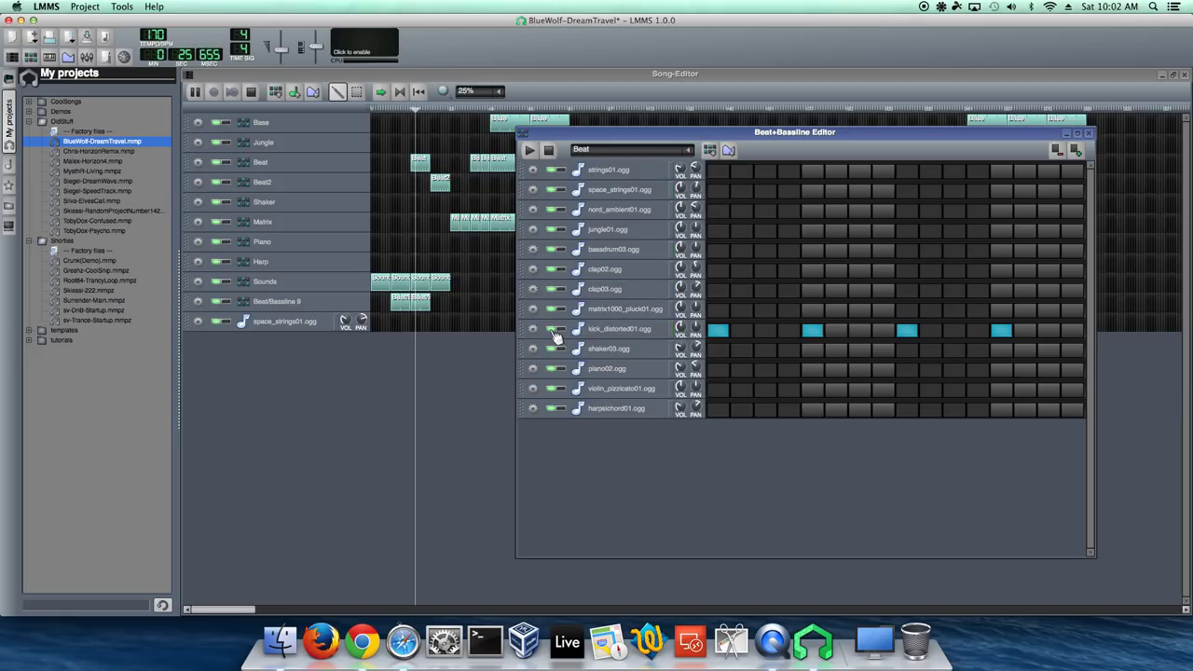
left_click(554, 330)
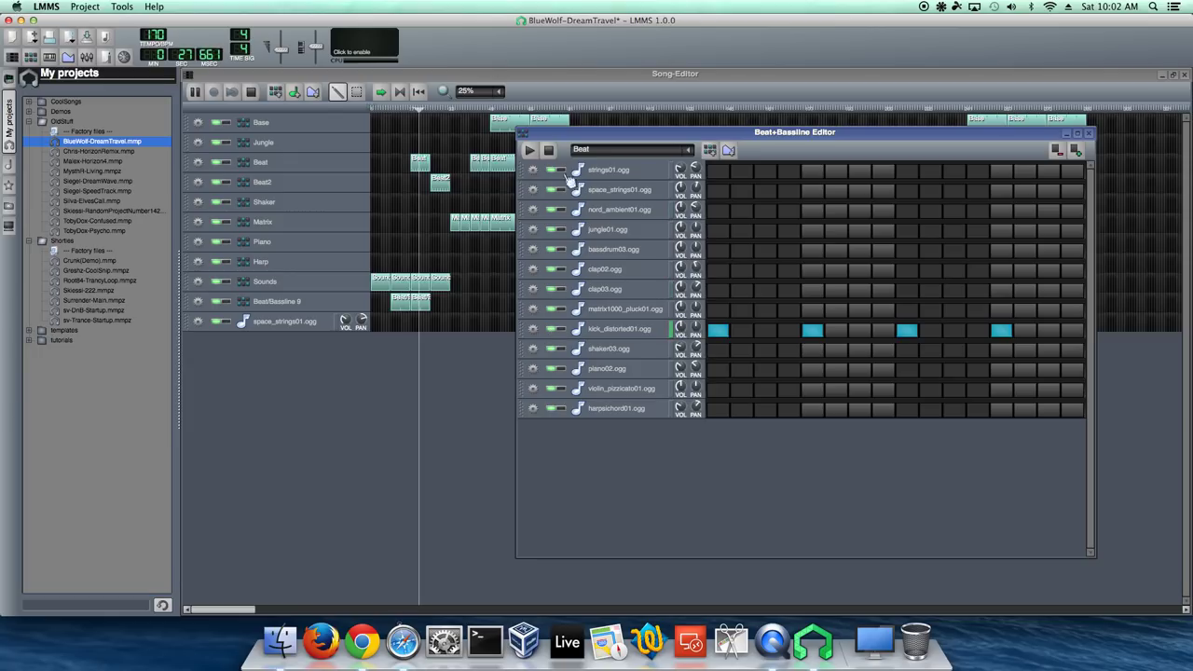
left_click(1088, 132)
left_click(587, 390)
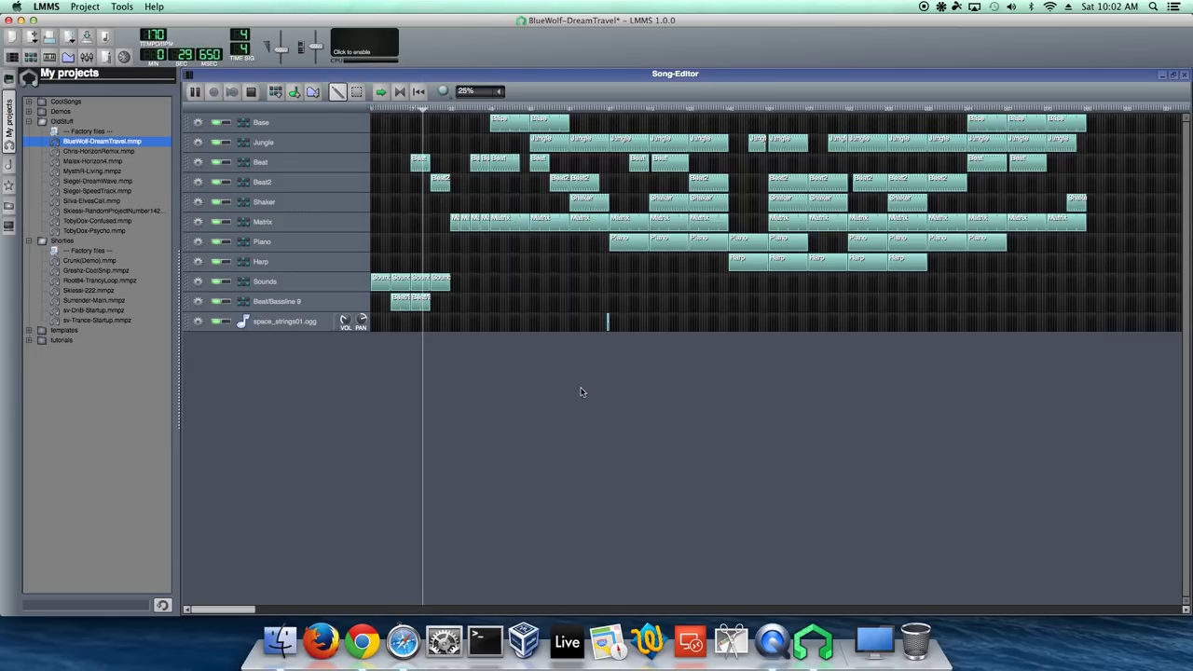
- View the Matrix block's matrix1000_pluck01.ogg pattern in the Piano-Roll, and close the Piano-Roll and the Beat+Bassline Editor
double_click(457, 224)
mouse_move(743, 131)
left_mouse_down()
mouse_move(688, 133)
mouse_move(747, 131)
left_mouse_up()
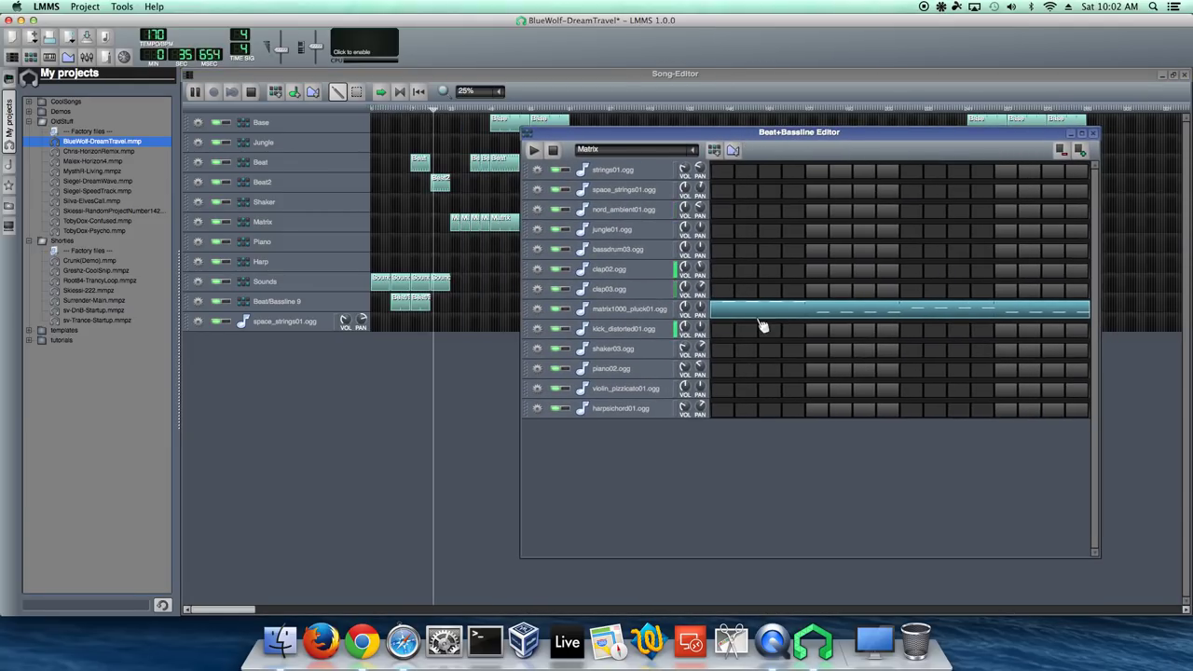
right_click(756, 317)
left_click(771, 319)
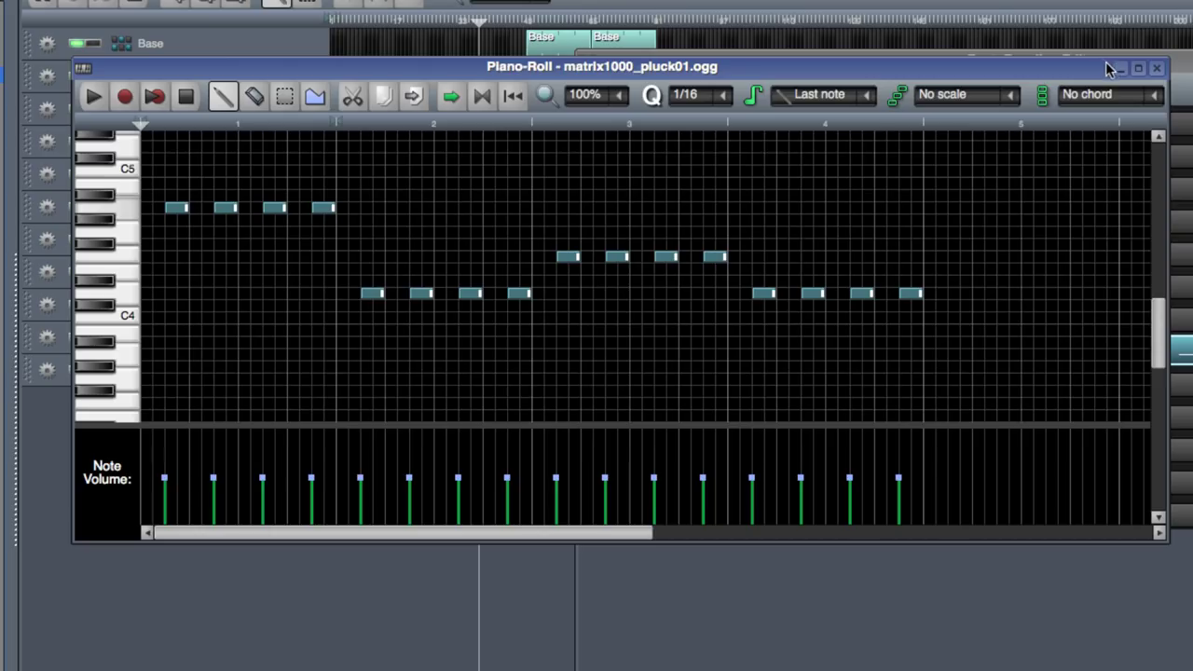
left_click(1156, 68)
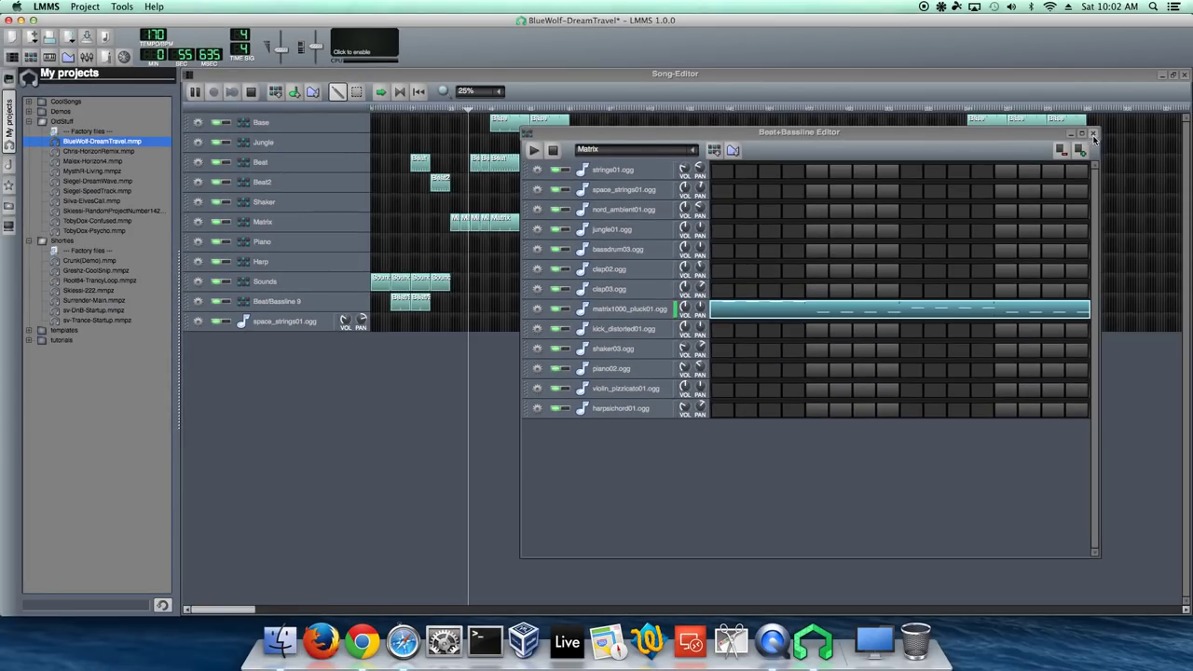
left_click(1093, 133)
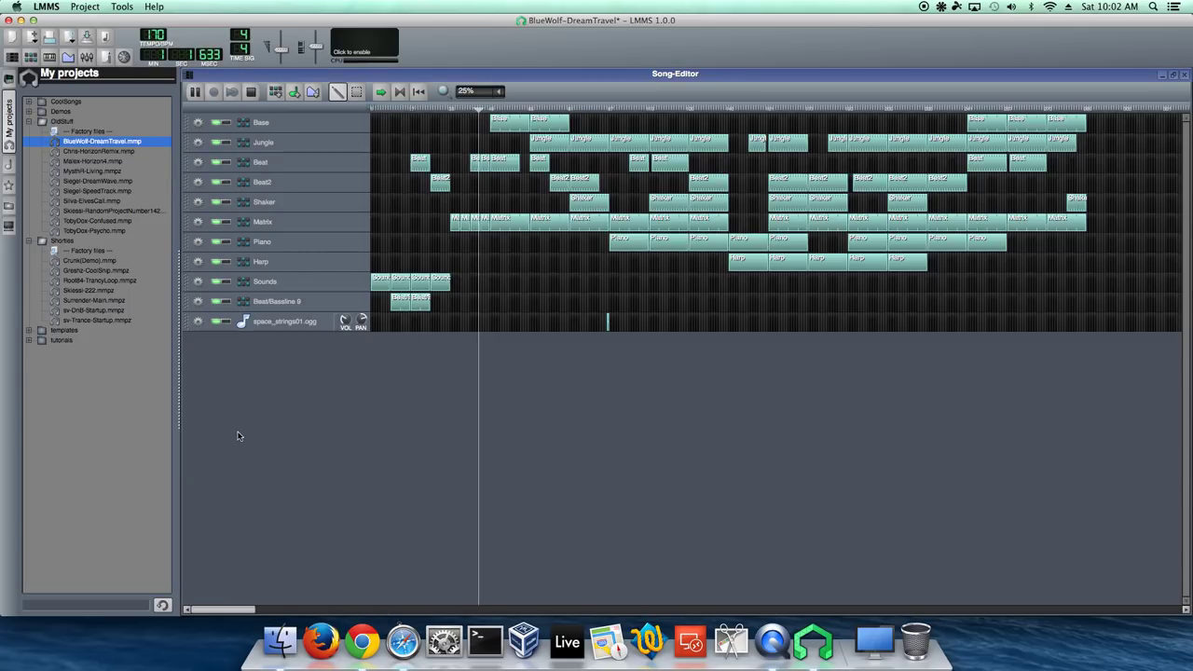
- Stop the song, play it from a point near the middle of the visible timeline, and stop it again
left_click(252, 93)
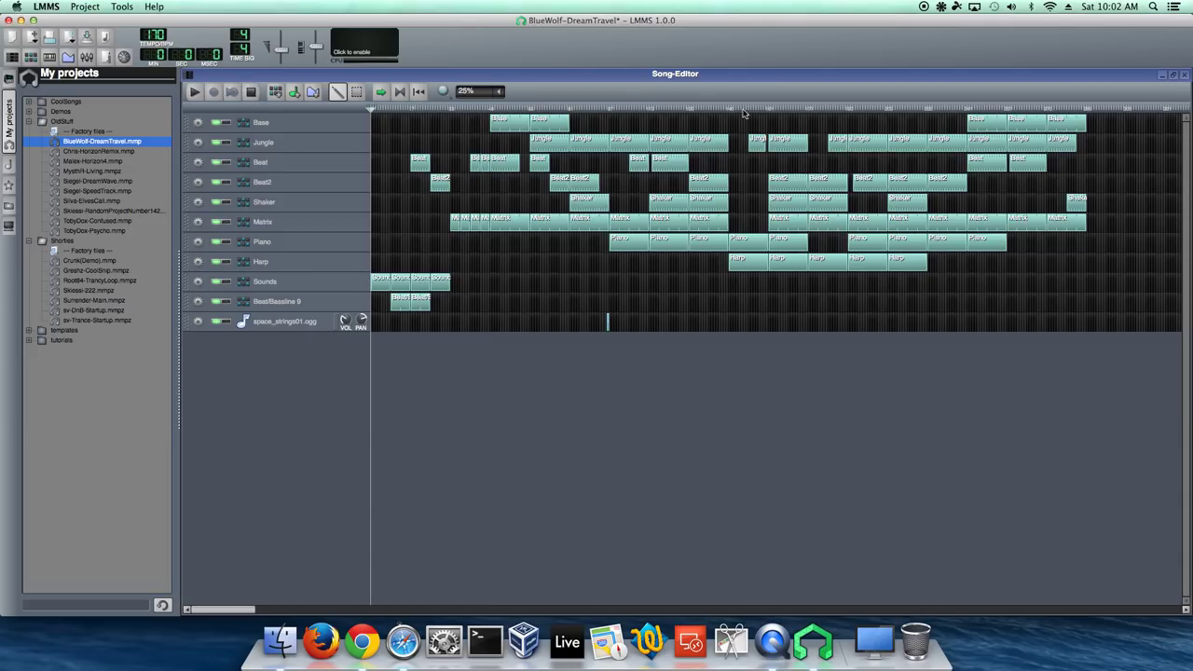
left_click(766, 113)
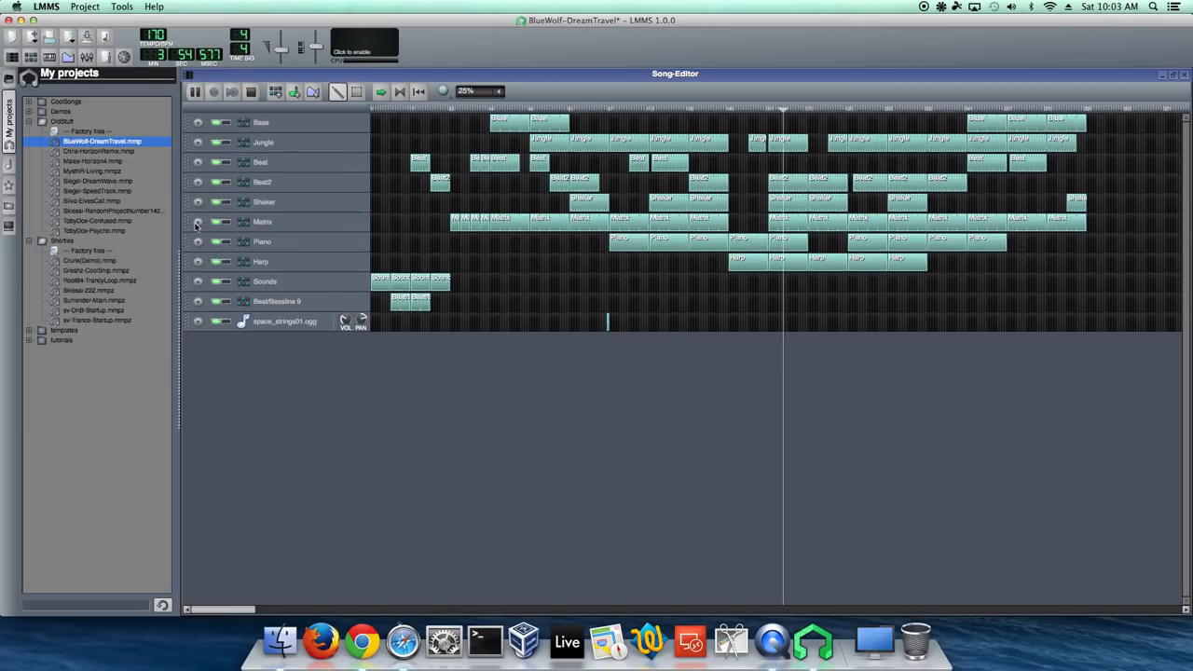
left_click(251, 92)
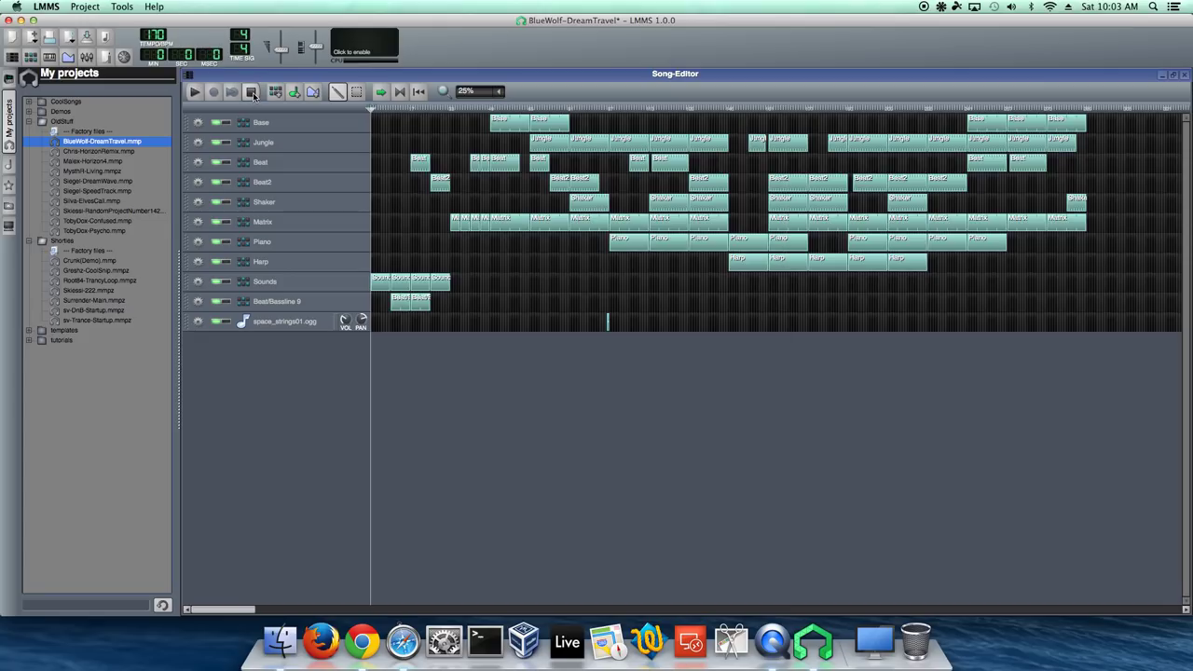
- Open the TobyDox-Confused.mmp project from the OldStuff folder, discarding the current changes and dismissing the missing-plugin warning
left_click(76, 182)
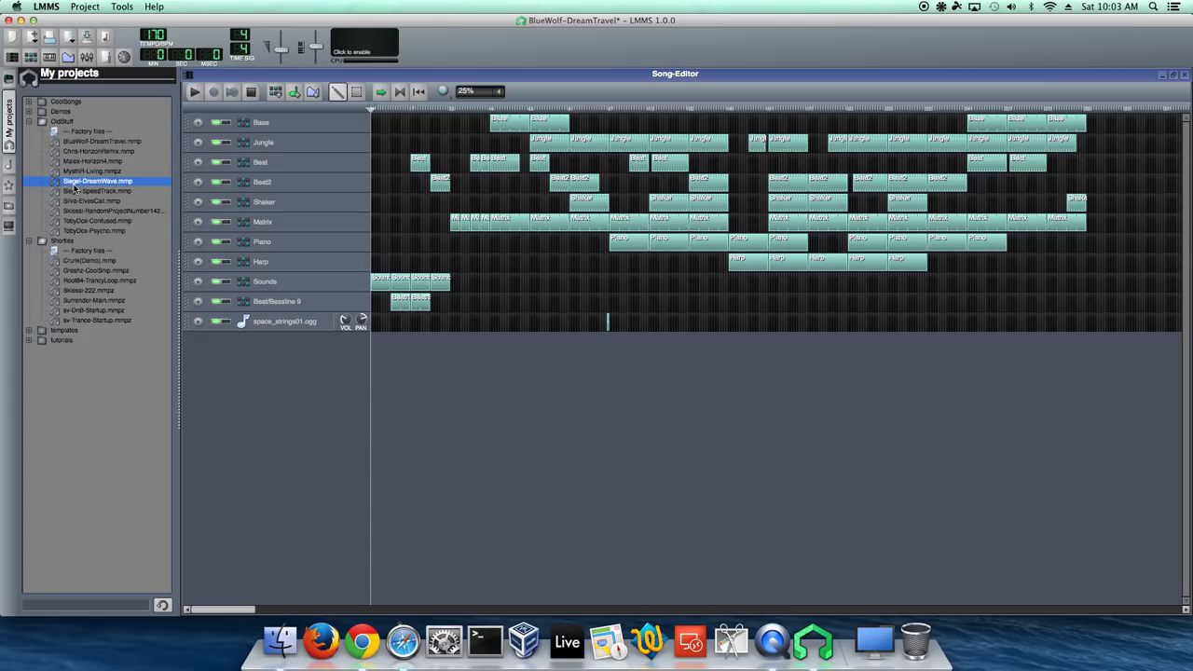
left_click(65, 221)
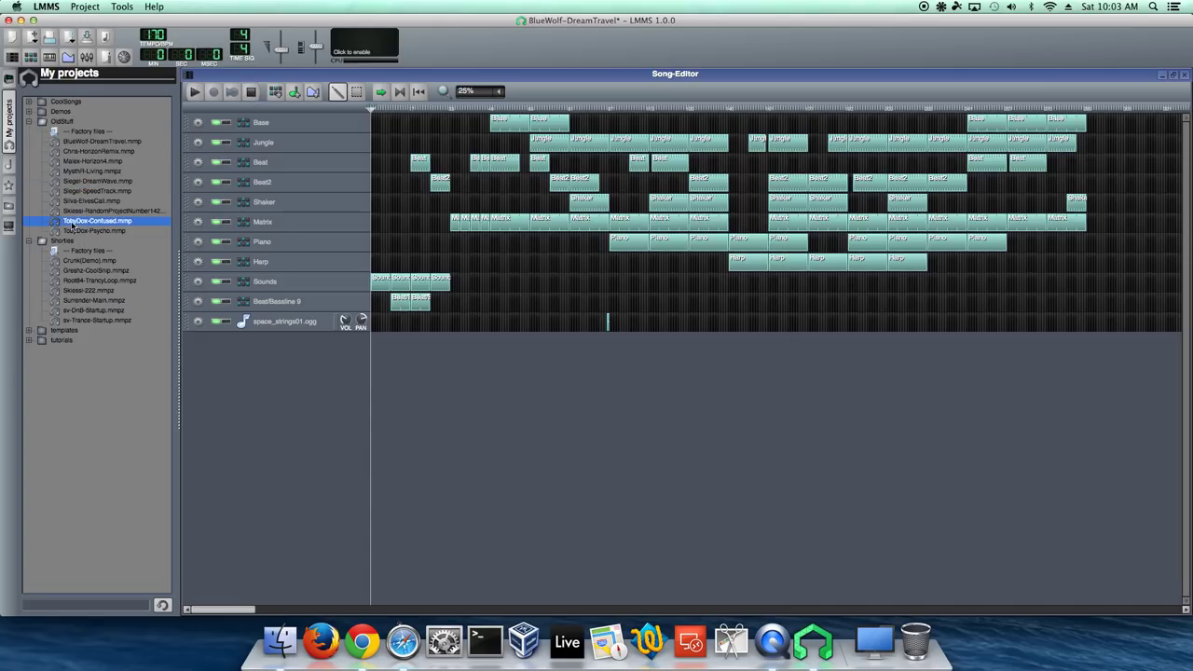
double_click(95, 226)
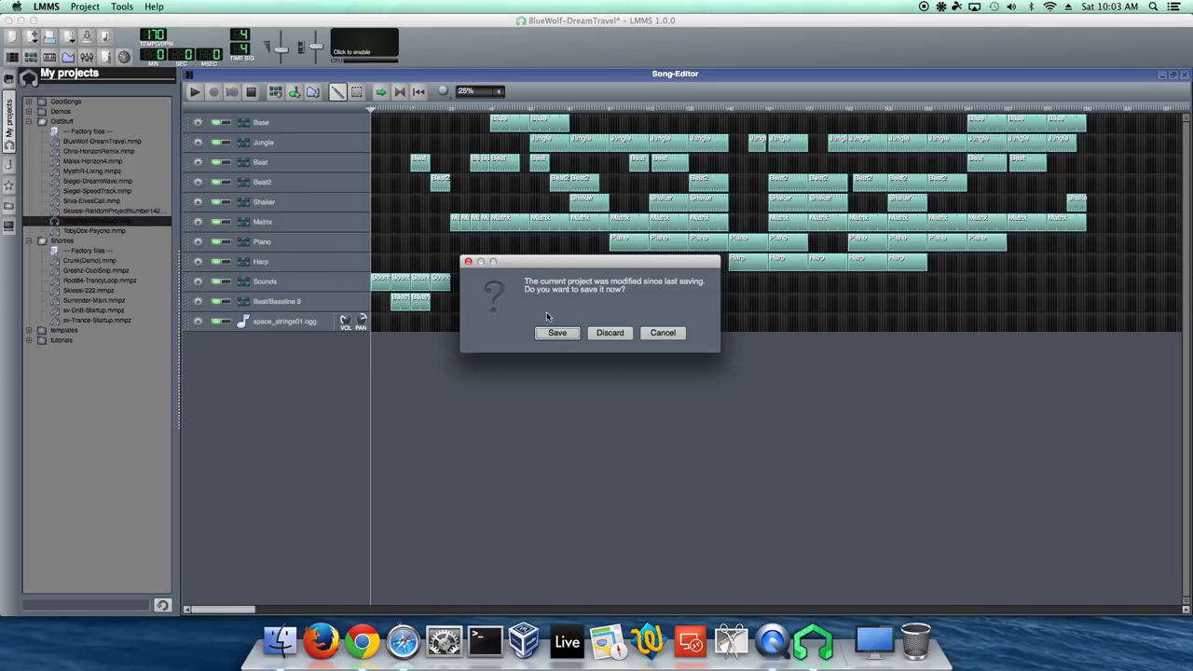
left_click(611, 336)
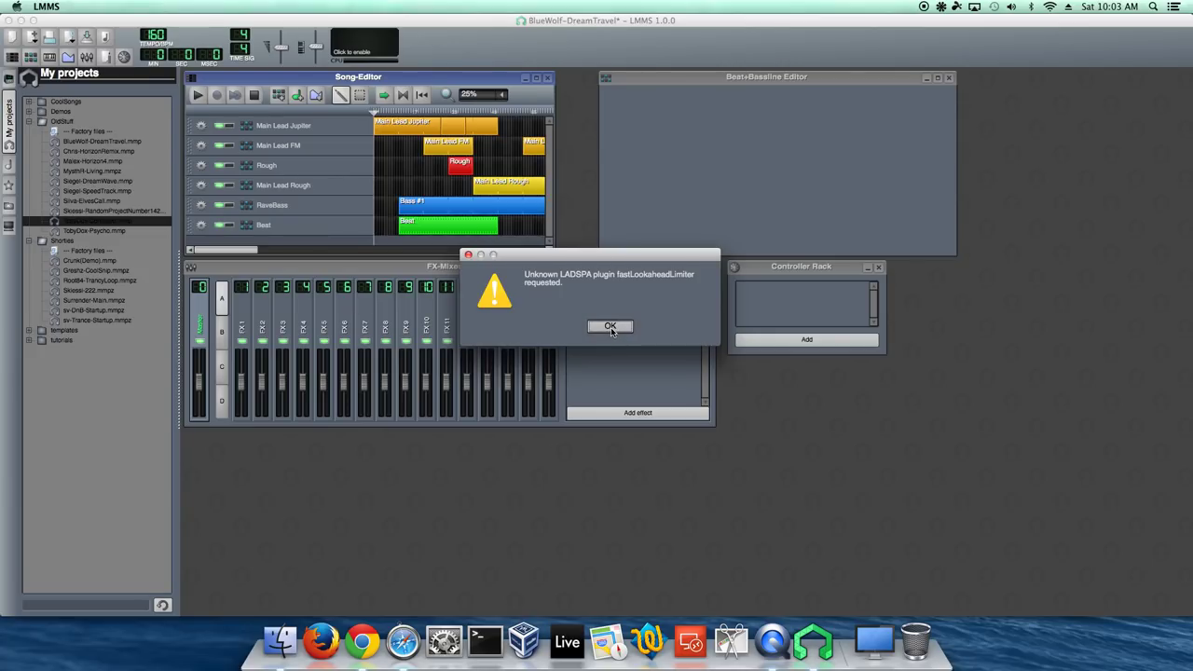
left_click(610, 327)
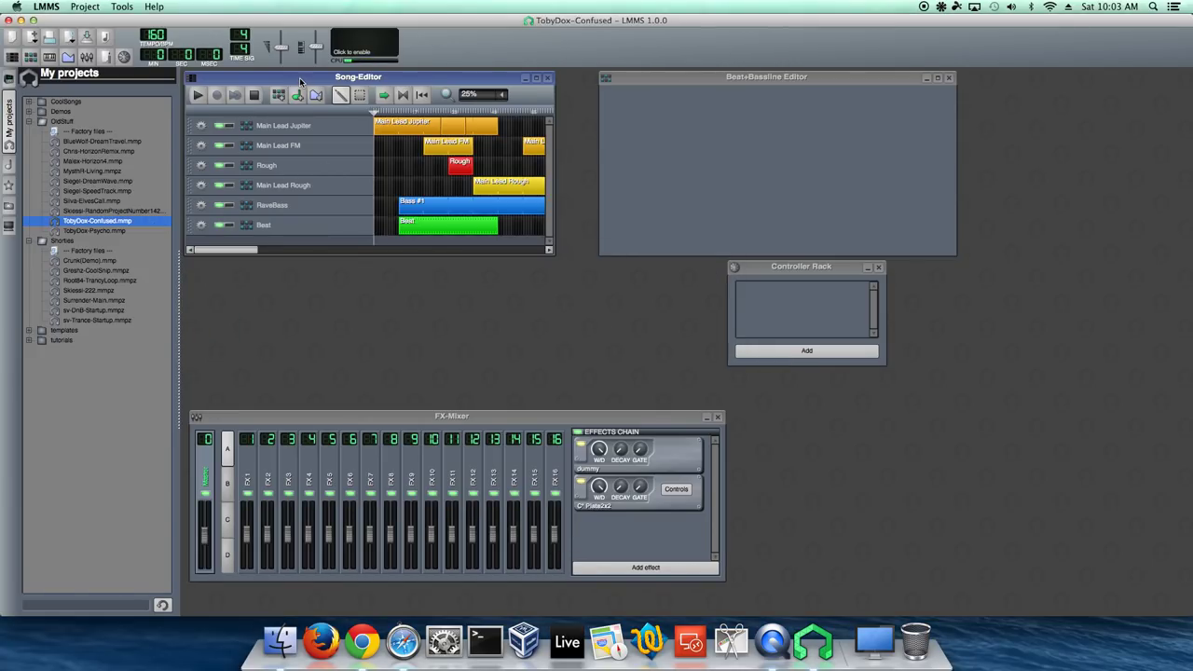
- Enlarge the Song-Editor to show the whole arrangement, and open the Main Lead Jupiter block in the Beat+Bassline Editor placed below the tracks
left_click_drag(551, 252, 921, 380)
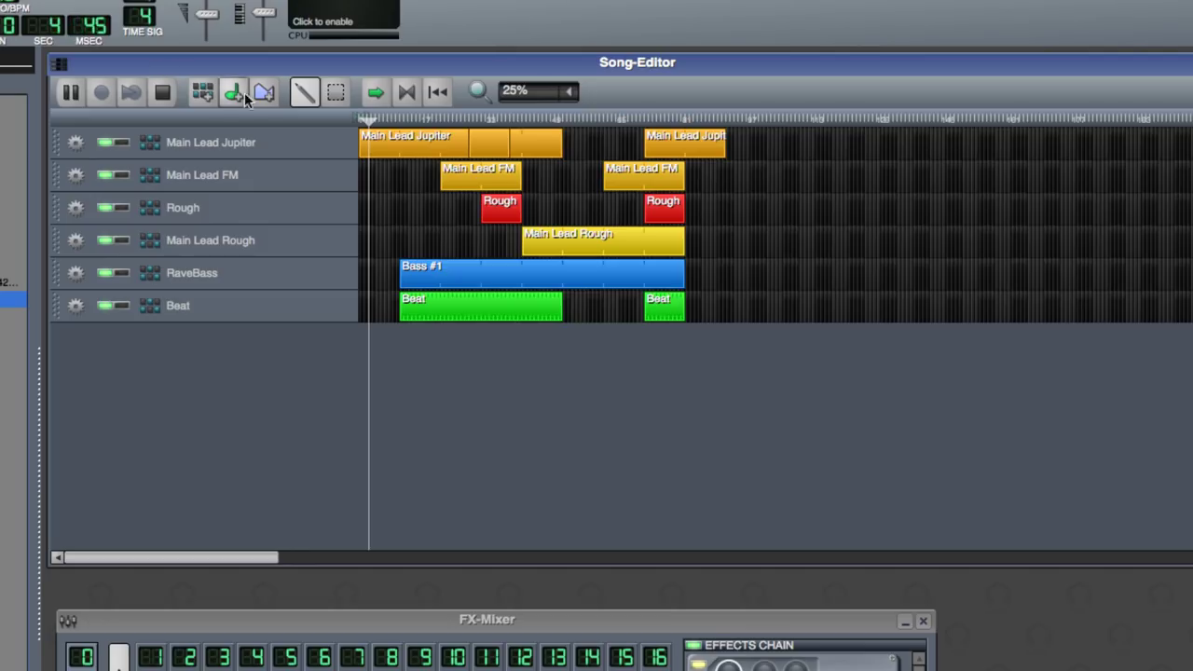
double_click(443, 149)
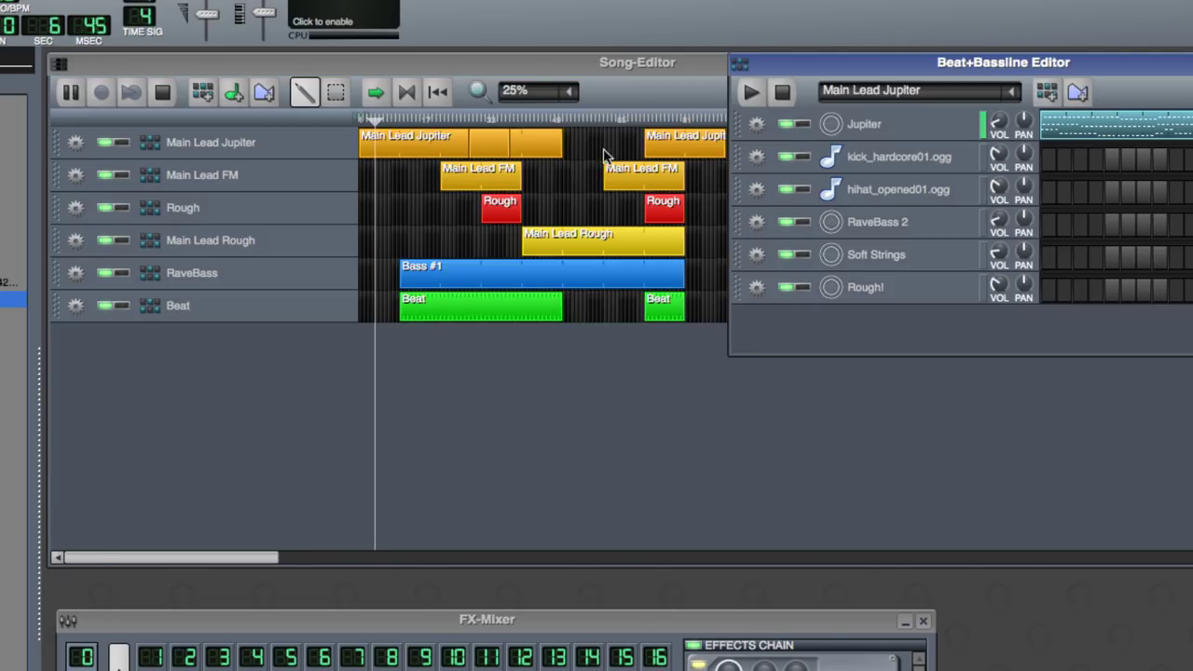
left_click_drag(960, 62, 415, 337)
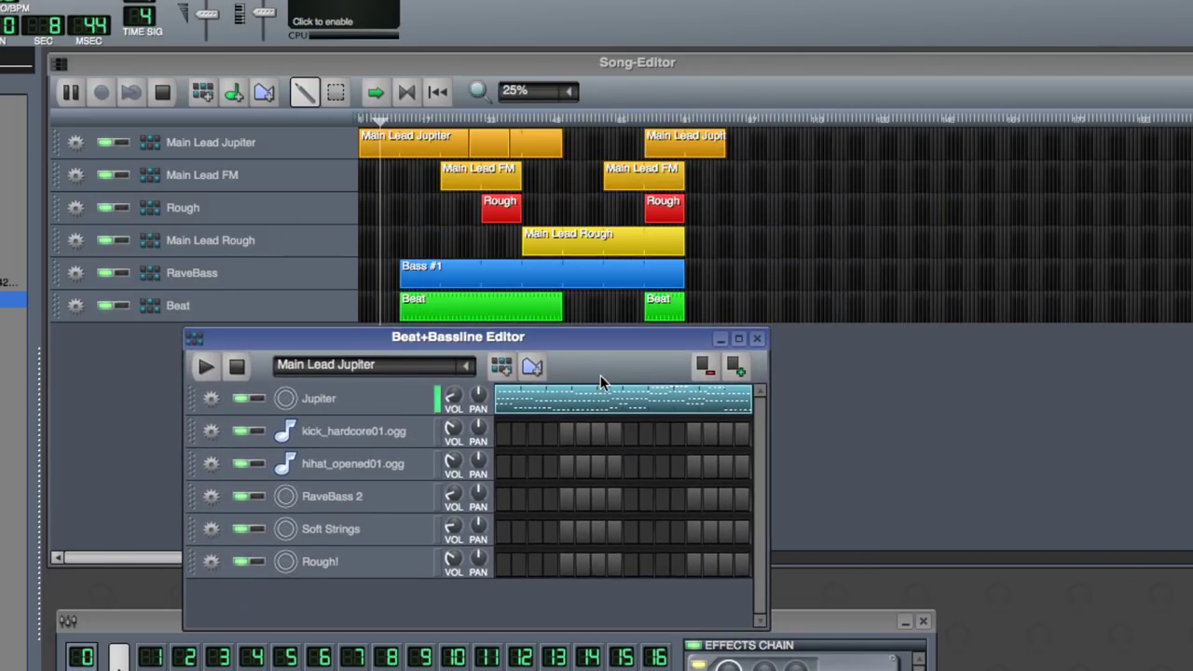
- View the Jupiter pattern in the Piano-Roll zoomed out to 50%, and close the Piano-Roll
double_click(597, 399)
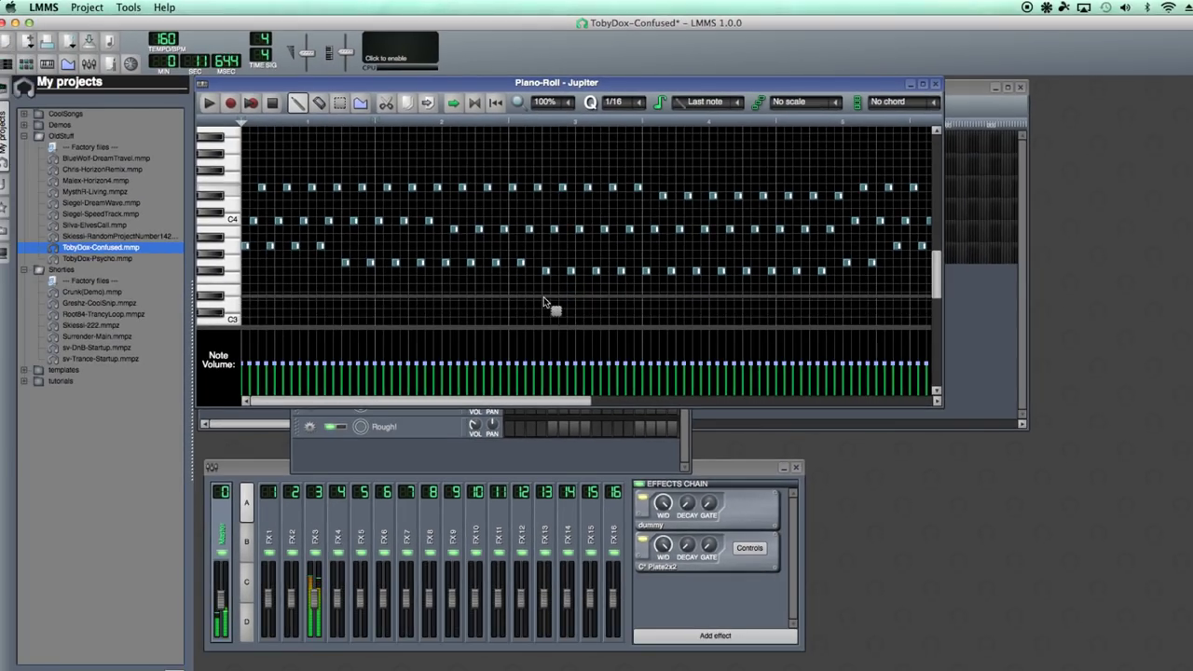
scroll(544, 296, "down", 2, "ctrl")
scroll(543, 300, "up", 2, "ctrl")
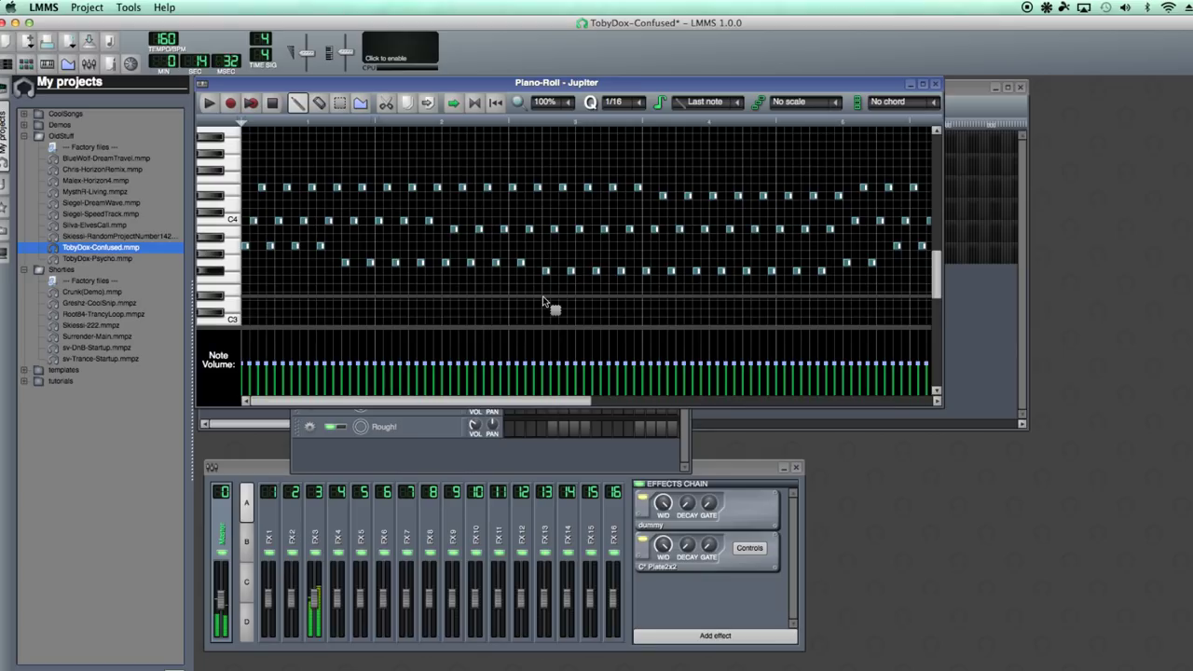
scroll(542, 300, "down", 1, "ctrl")
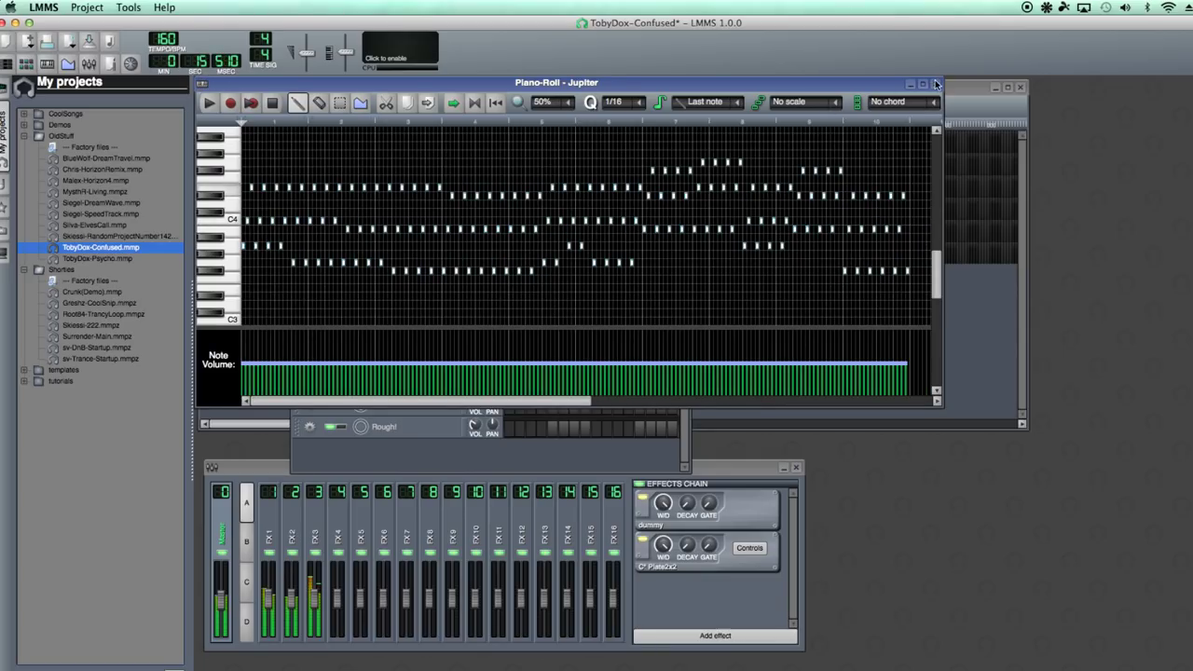
left_click(935, 82)
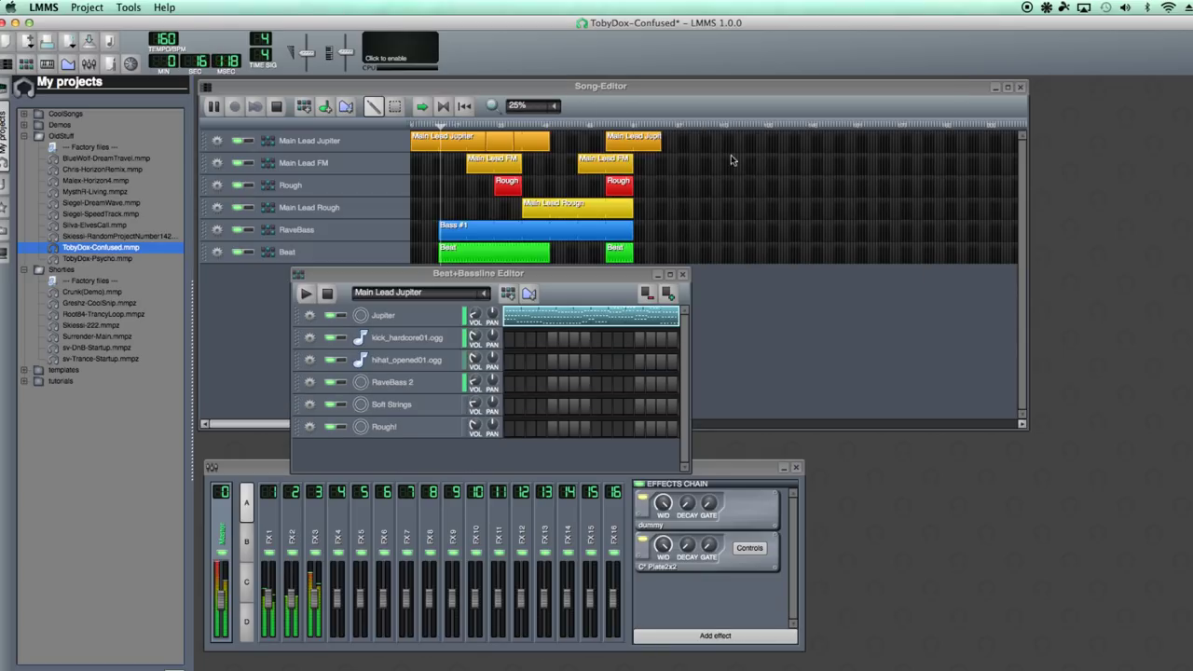
- Open the Beat and RaveBass blocks, view the RaveBass 2 pattern in the Piano-Roll, and return to the Song-Editor to stop playback
double_click(463, 258)
left_click_drag(449, 276, 801, 281)
double_click(494, 234)
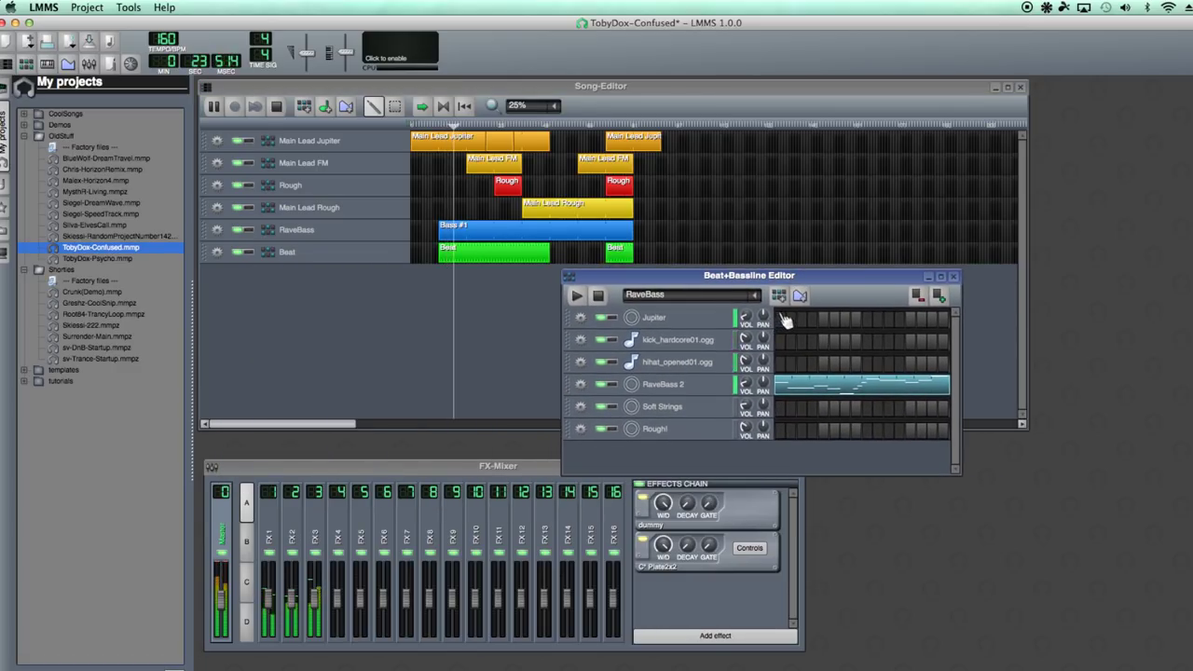
double_click(829, 390)
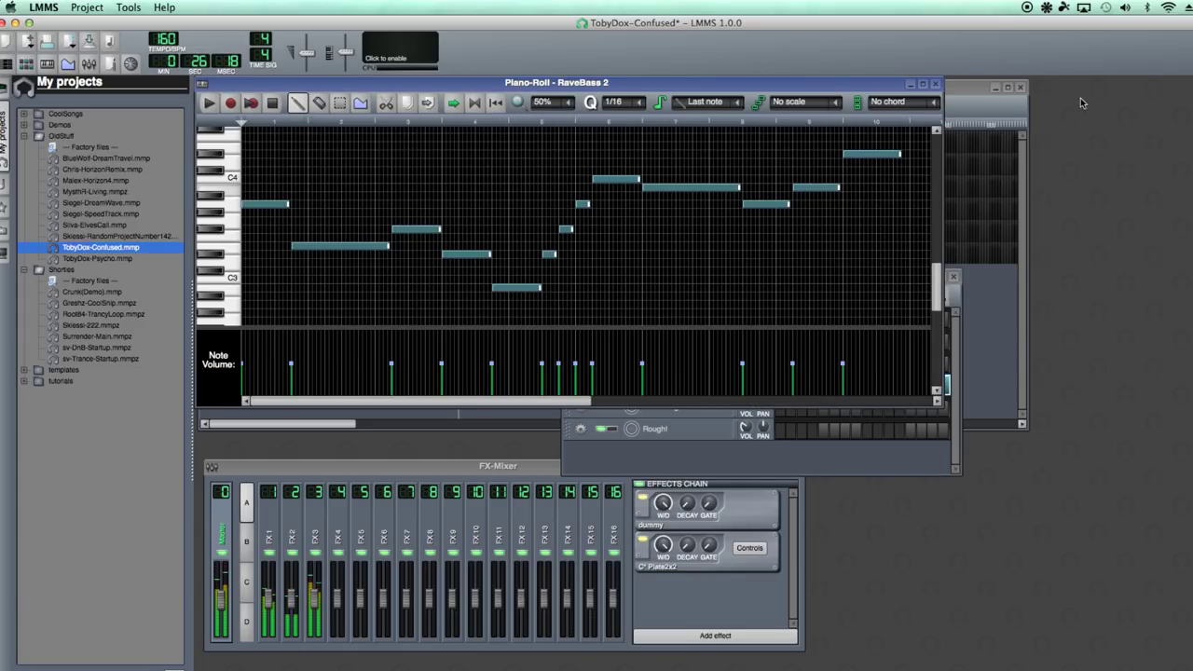
left_click(935, 84)
left_click(479, 378)
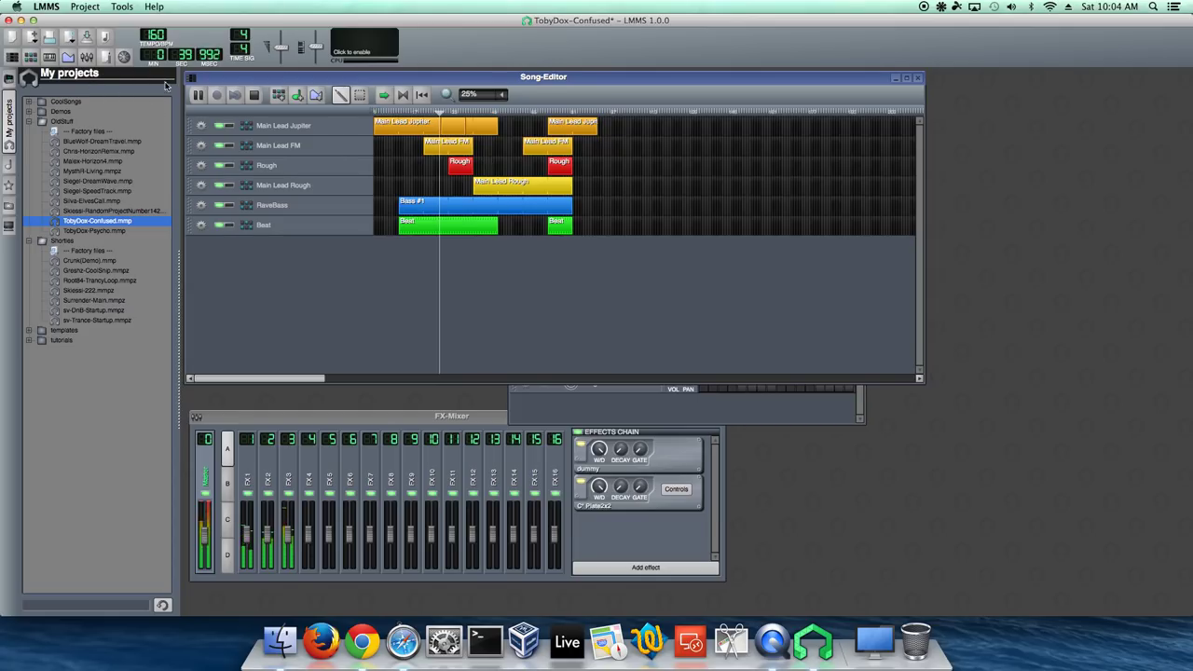
left_click(255, 97)
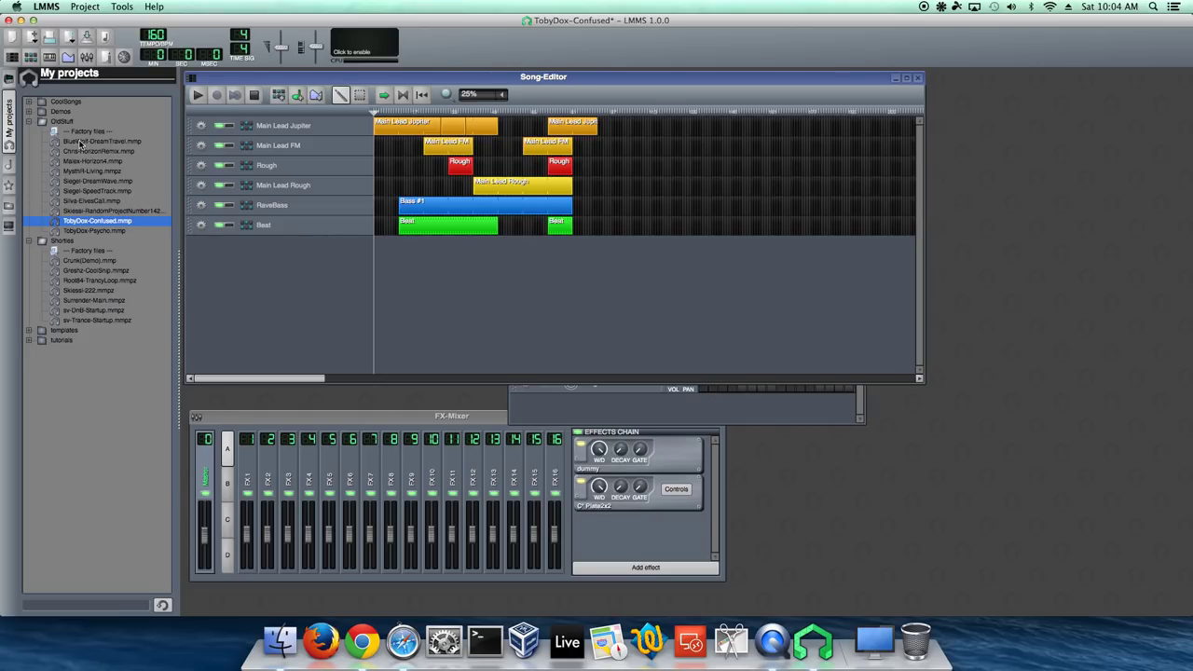
- Expand the tutorials, Demos and CoolSongs folders of My projects to browse the bundled projects
left_click(47, 262)
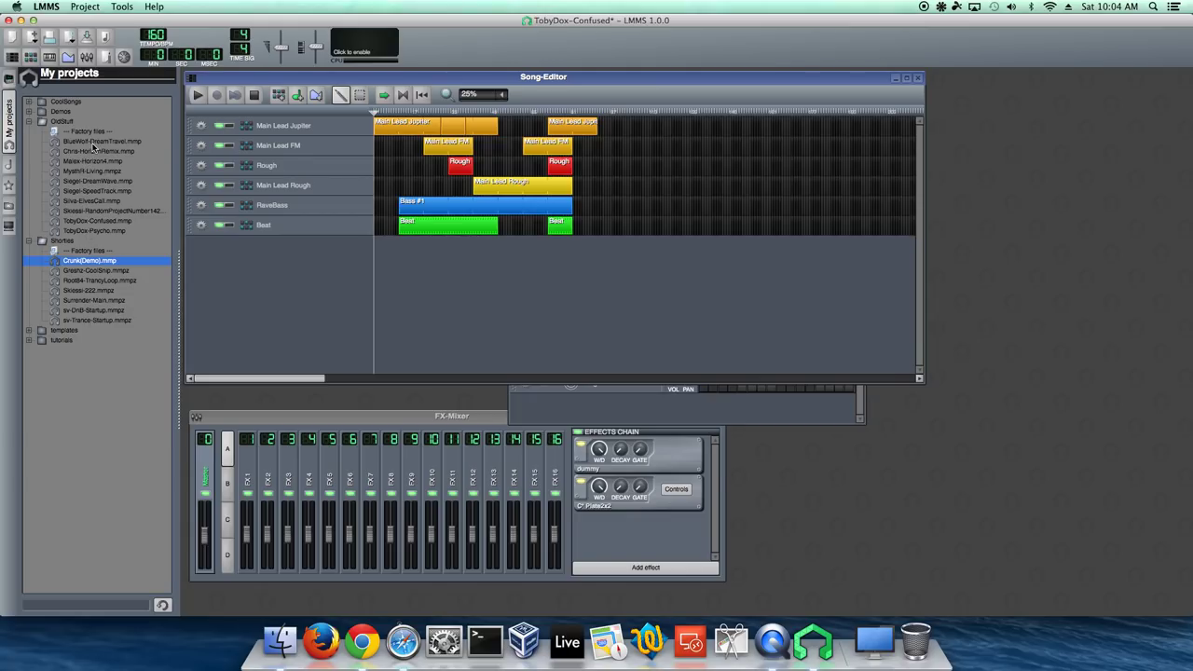
left_click(80, 320)
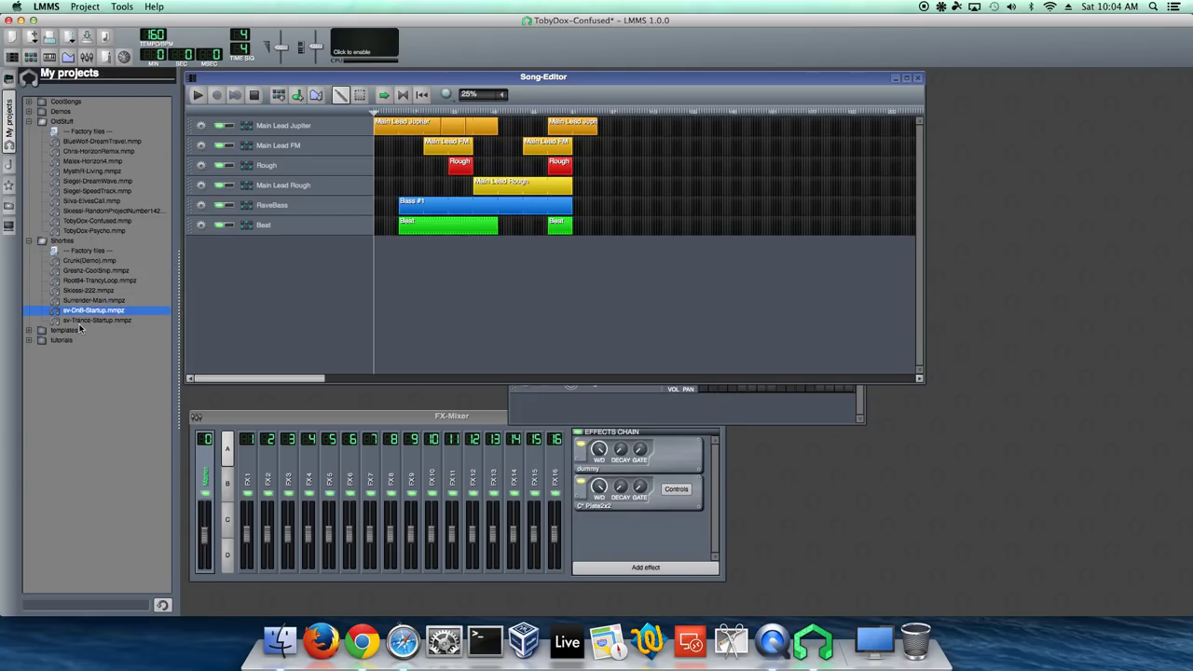
left_click(30, 341)
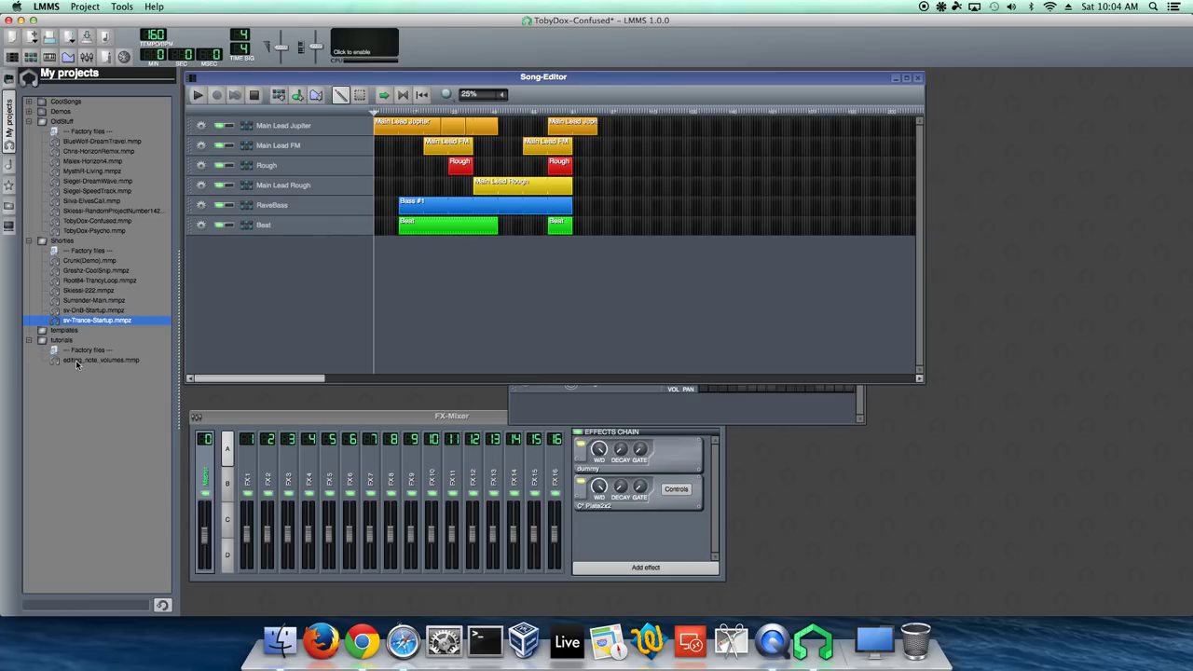
left_click(29, 112)
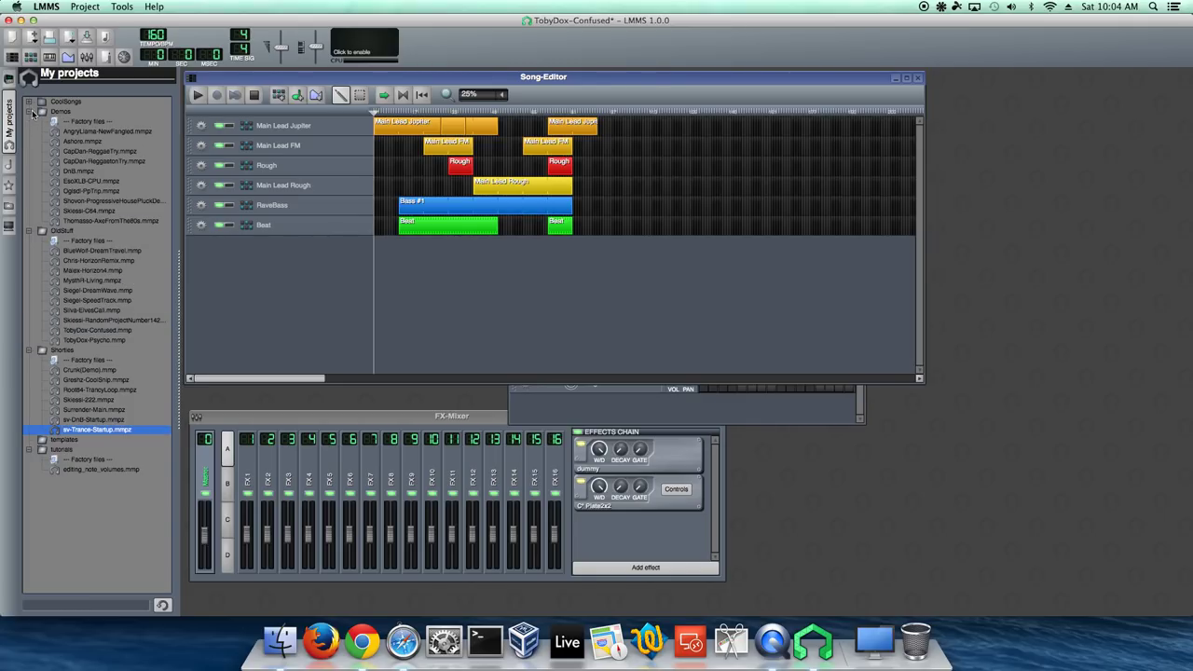
left_click(29, 102)
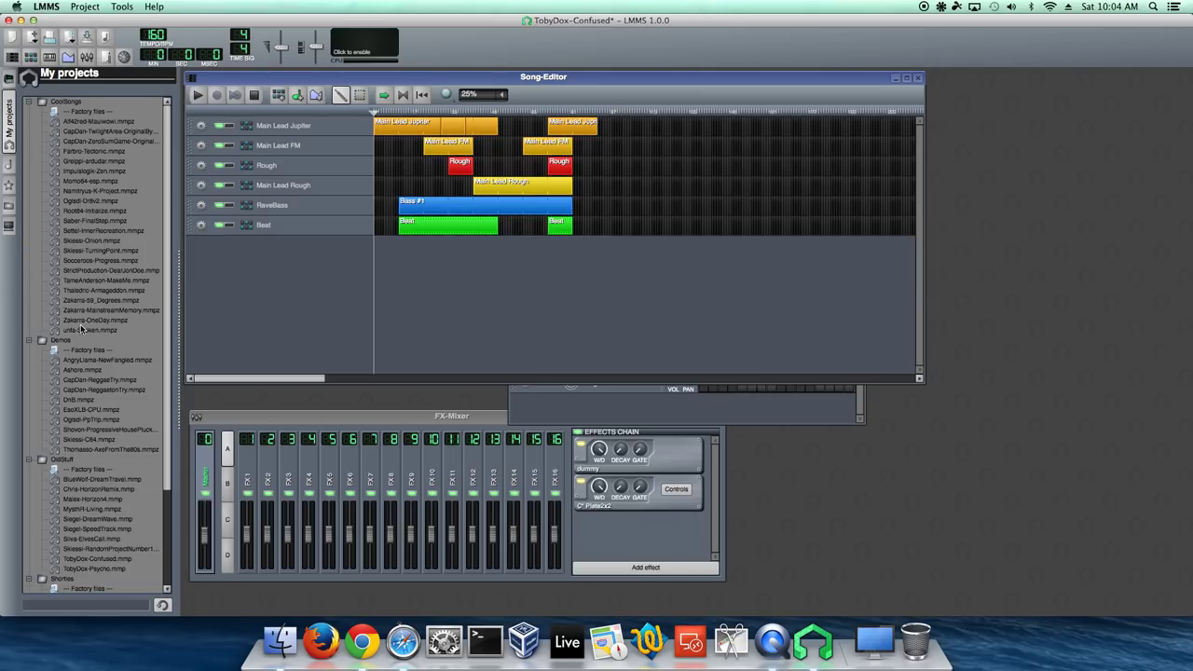
- Open the unfa-Spoken.mmpz project from the CoolSongs folder, discarding the current changes and dismissing the missing-plugin warning
left_click(79, 330)
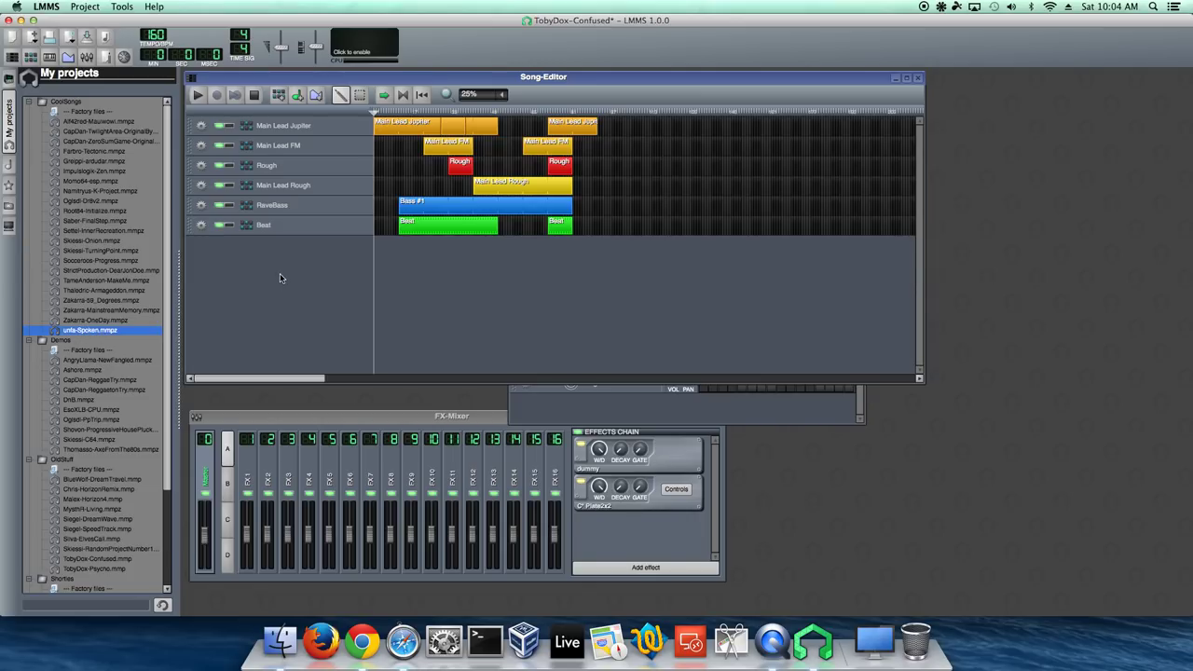
double_click(79, 332)
left_click(606, 331)
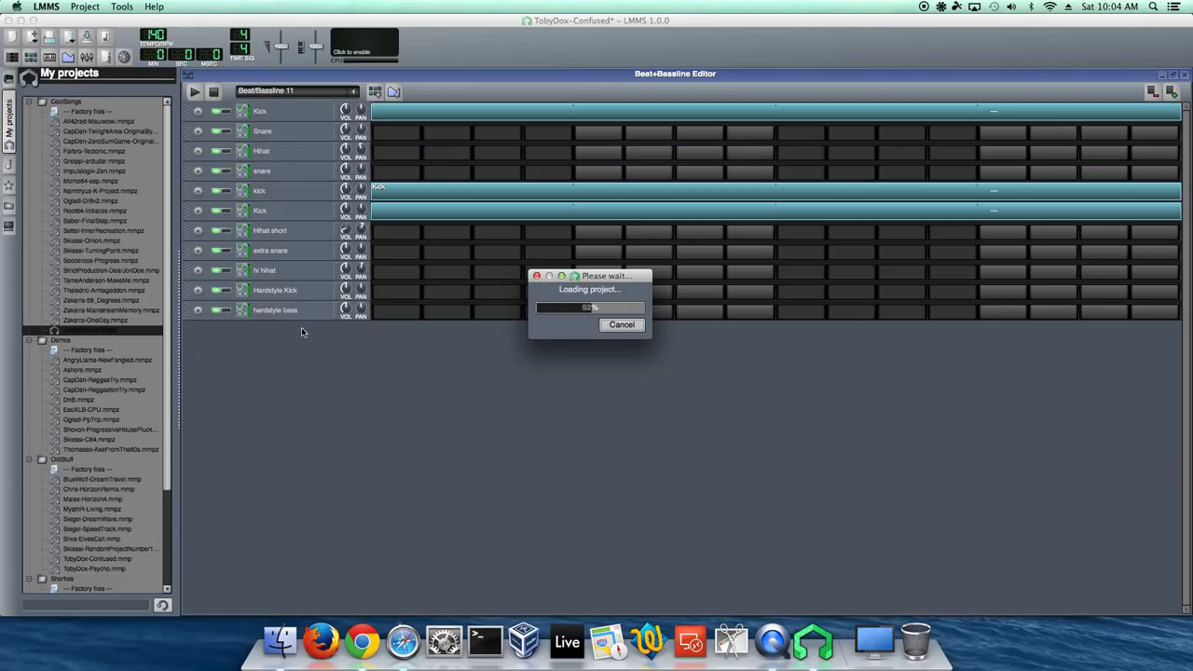
left_click_drag(574, 276, 295, 238)
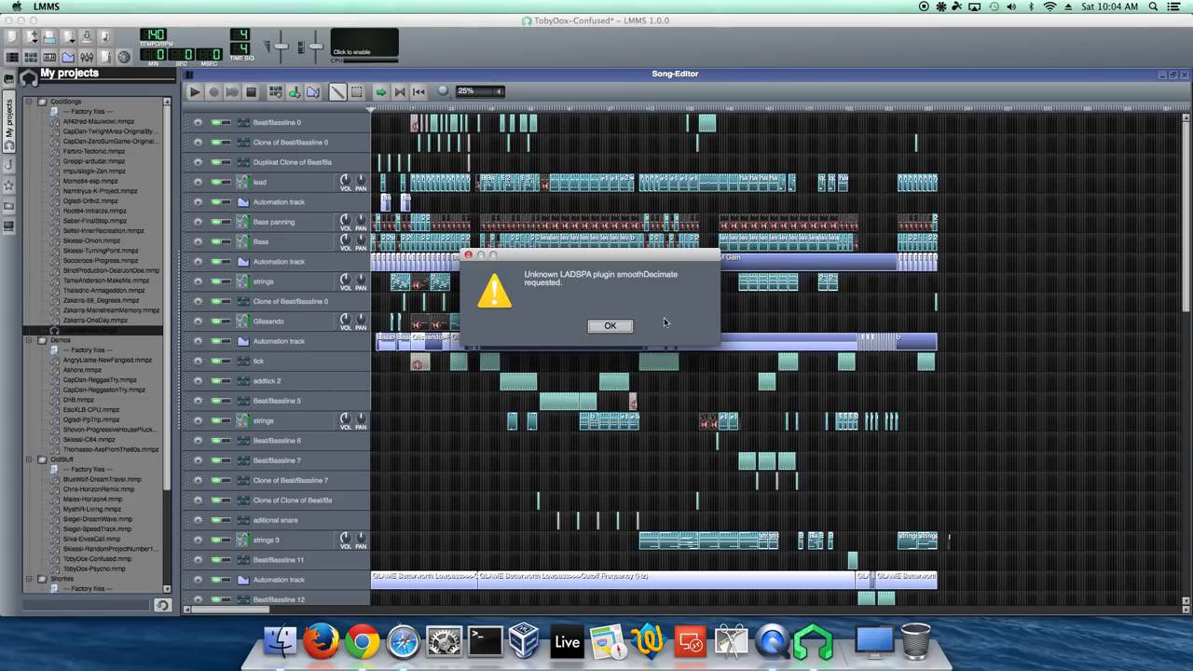
left_click(611, 325)
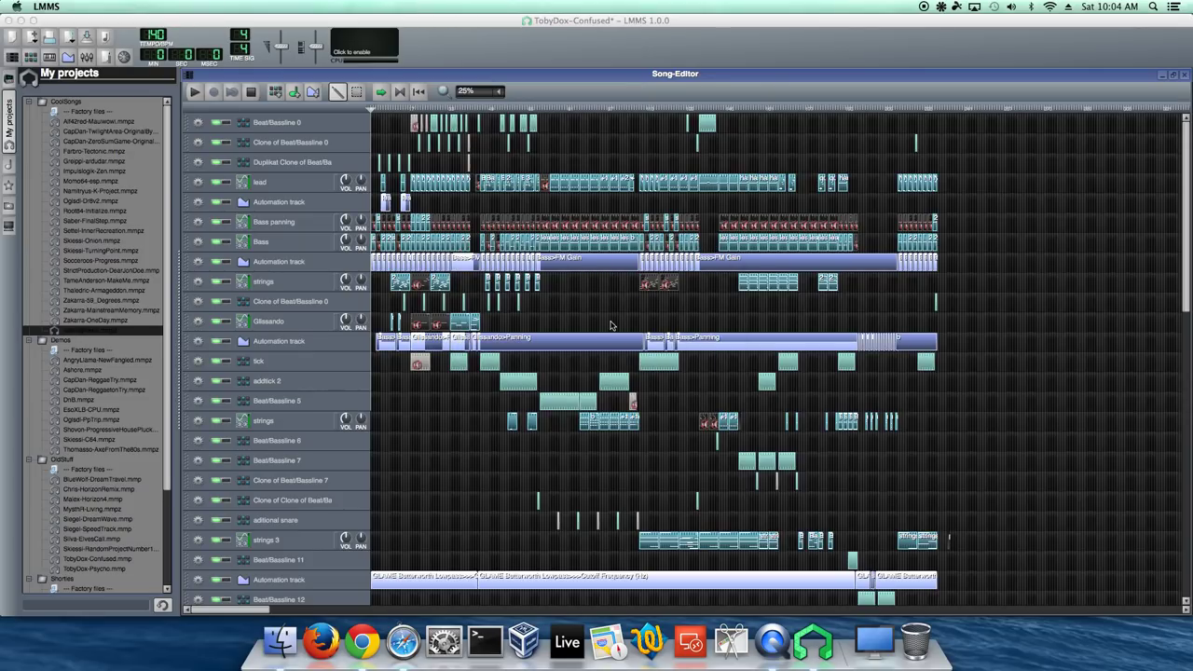
left_click(610, 326)
left_click(609, 328)
left_click(608, 328)
left_click(608, 326)
left_click(608, 326)
left_click(608, 326)
left_click(608, 326)
left_click(608, 328)
left_click(608, 328)
left_click(609, 327)
left_click(609, 327)
left_click(609, 327)
left_click(608, 327)
left_click(608, 328)
left_click(609, 327)
left_click(609, 327)
left_click(609, 328)
left_click(609, 327)
left_click(609, 327)
left_click(609, 328)
left_click(609, 328)
left_click(609, 328)
left_click(609, 328)
left_click(609, 327)
left_click(608, 327)
left_click(609, 327)
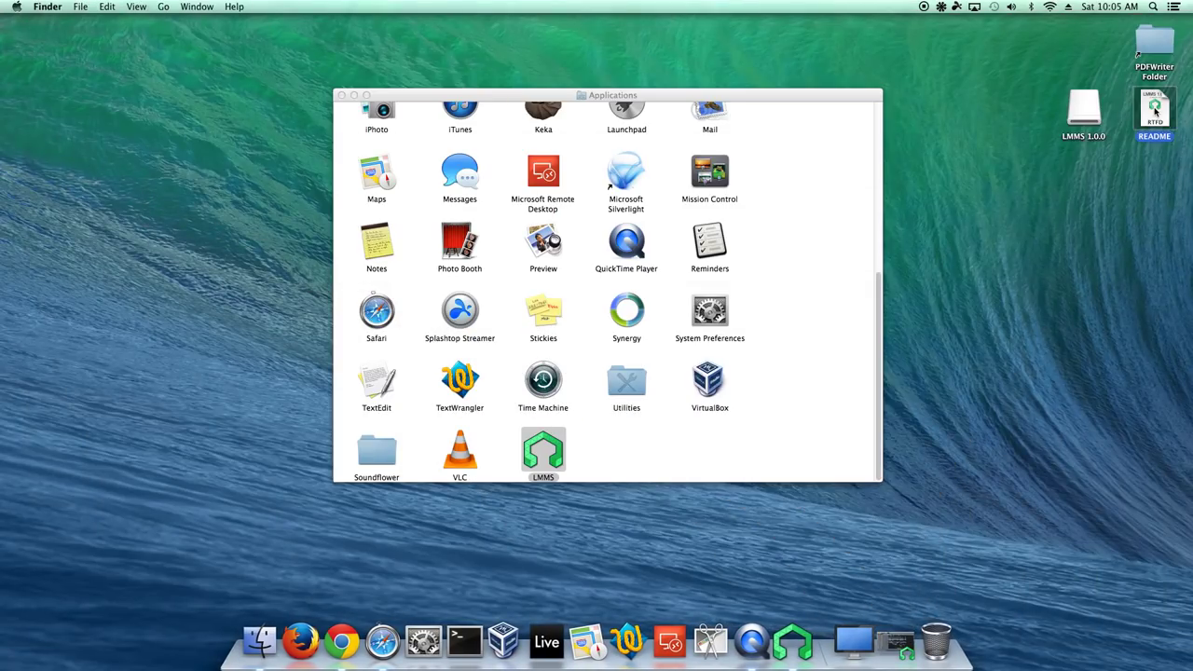
- Open the README document from the desktop, clear its contents, and set the font size to 24
double_click(1155, 111)
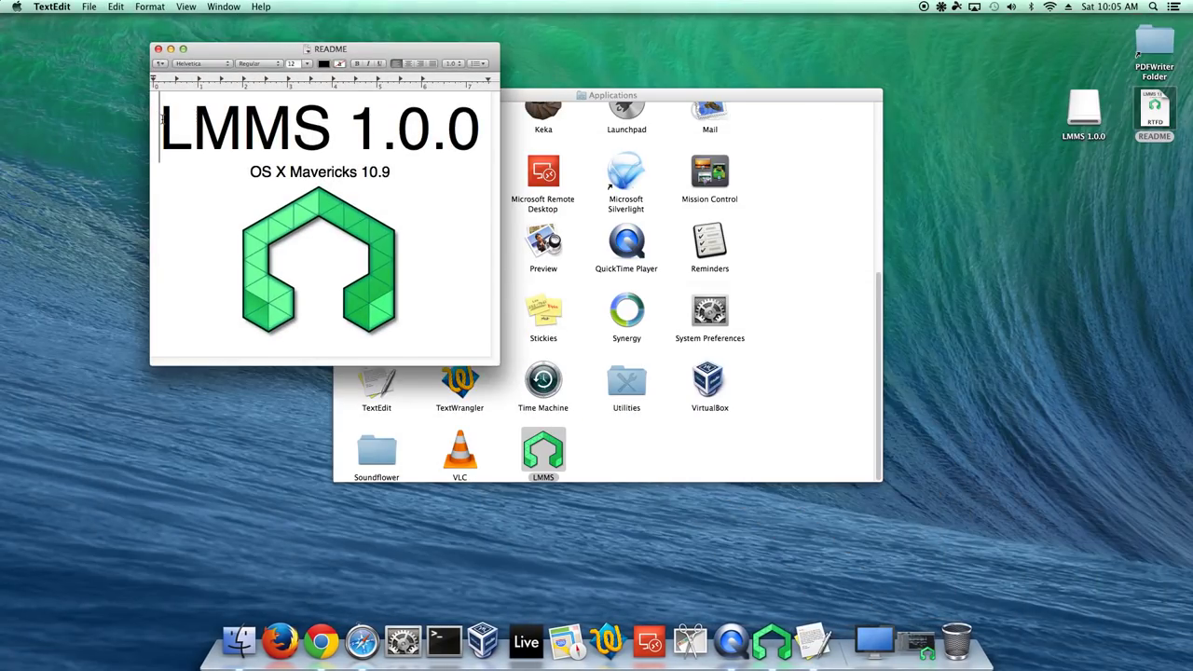
left_click_drag(161, 110, 399, 331)
key("BackSpace")
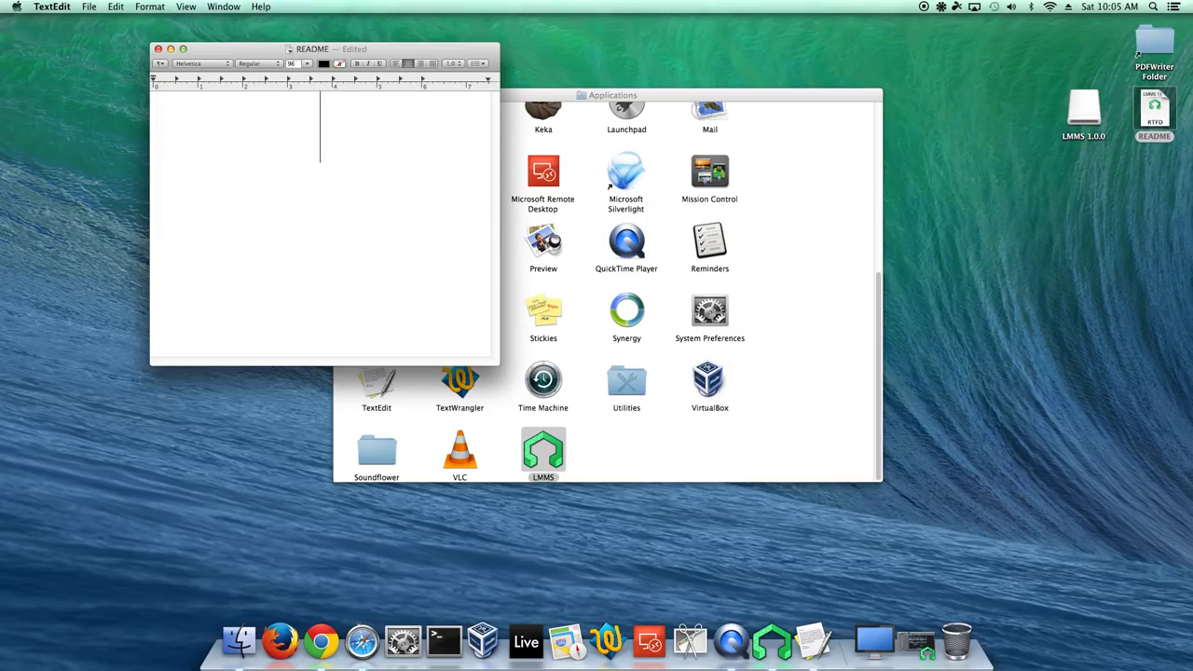
left_click(306, 64)
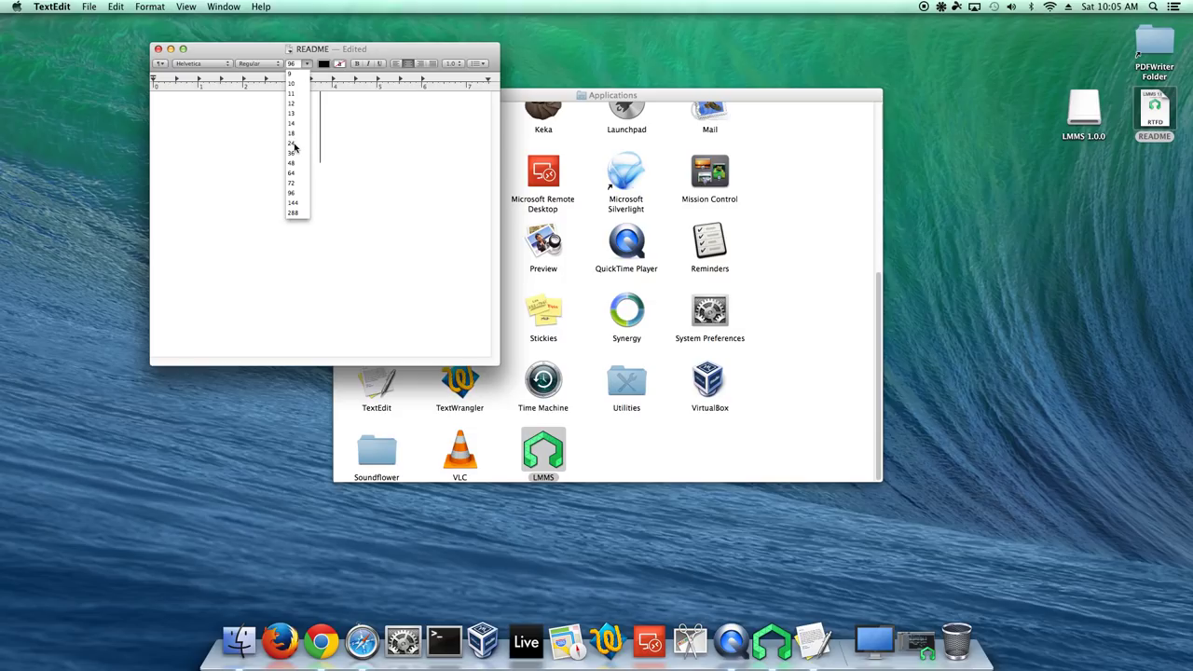
left_click(292, 144)
- Write the note "Some plugins aren't compatible with Mac yet... :(" in the README document
type("Some lugi")
key("BackSpace")
key("BackSpace")
key("BackSpace")
key("BackSpace")
type("plugins")
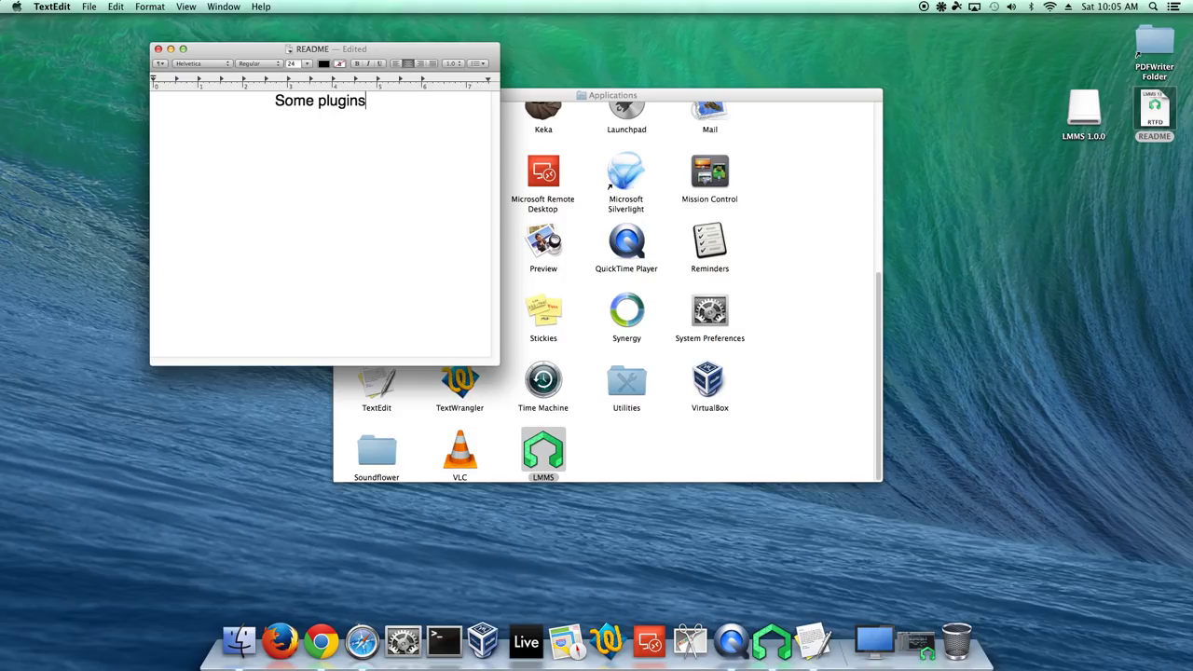
type(" aren't compatible w")
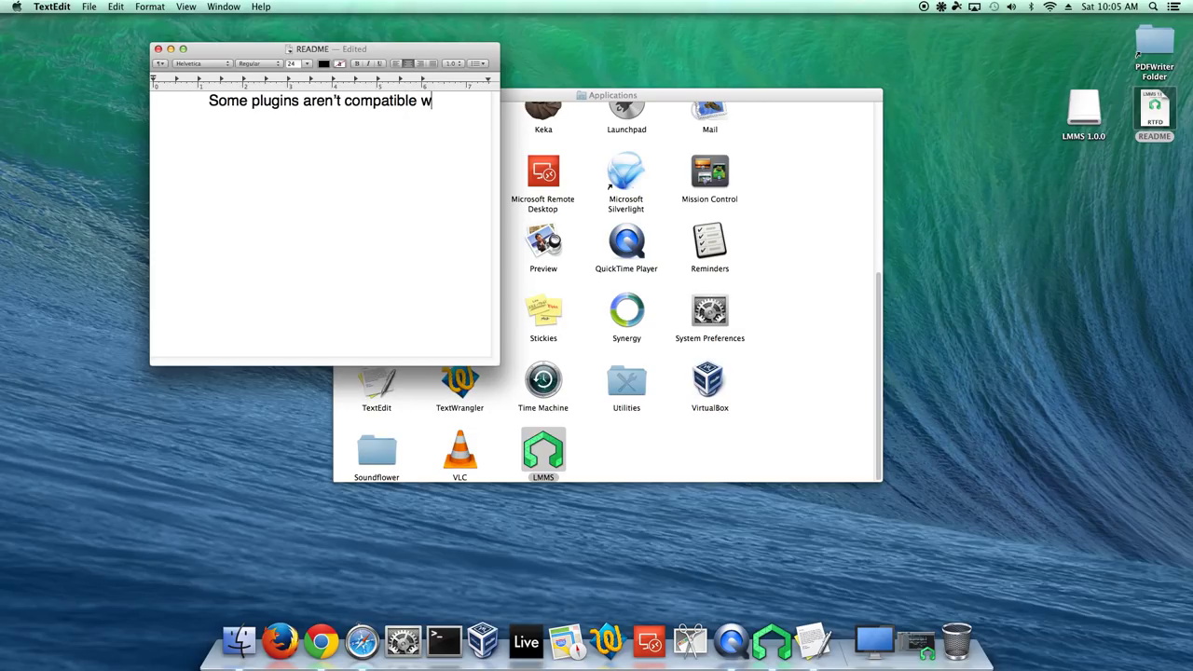
type("ith Mac ")
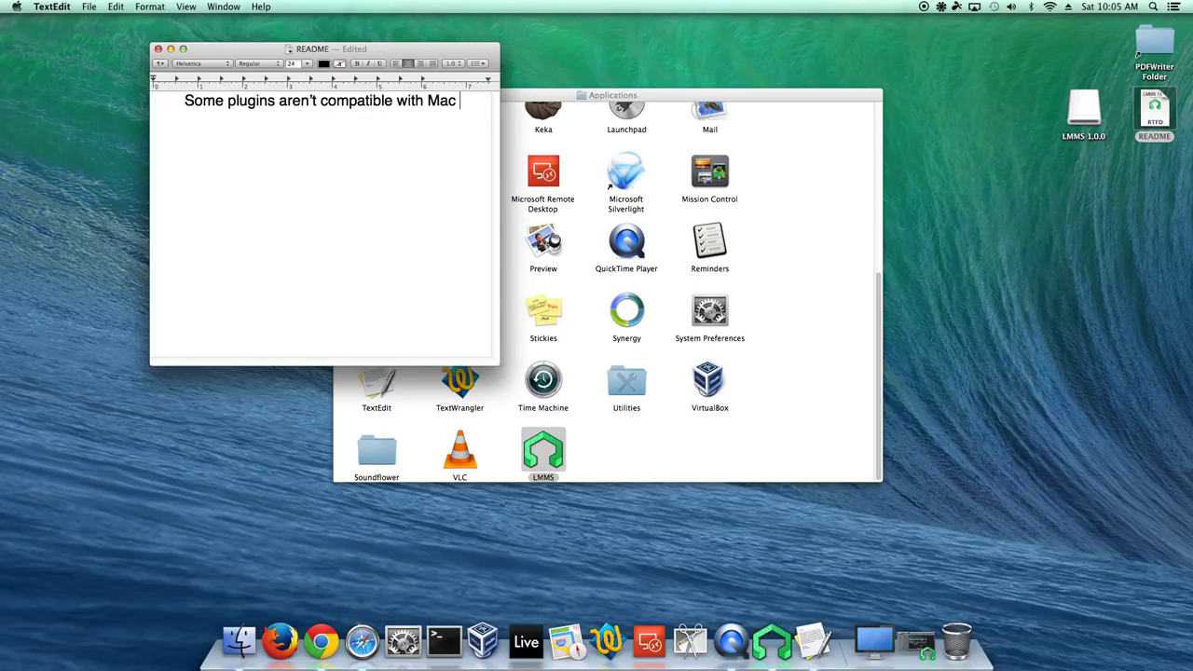
type("yet... :")
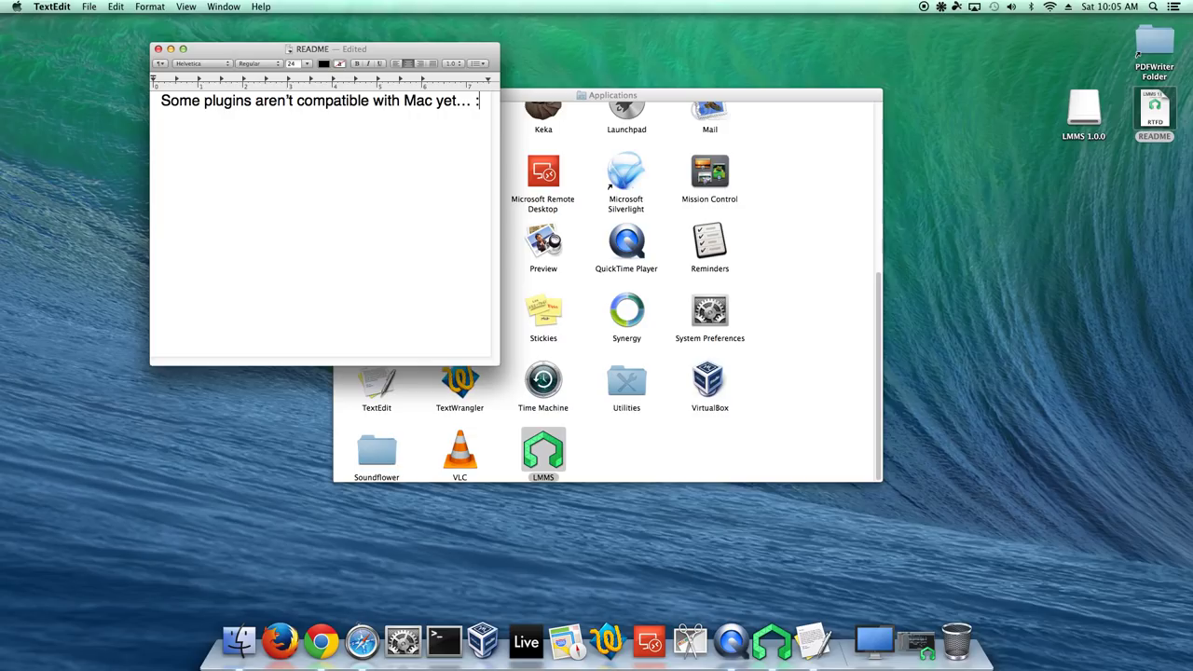
type("(")
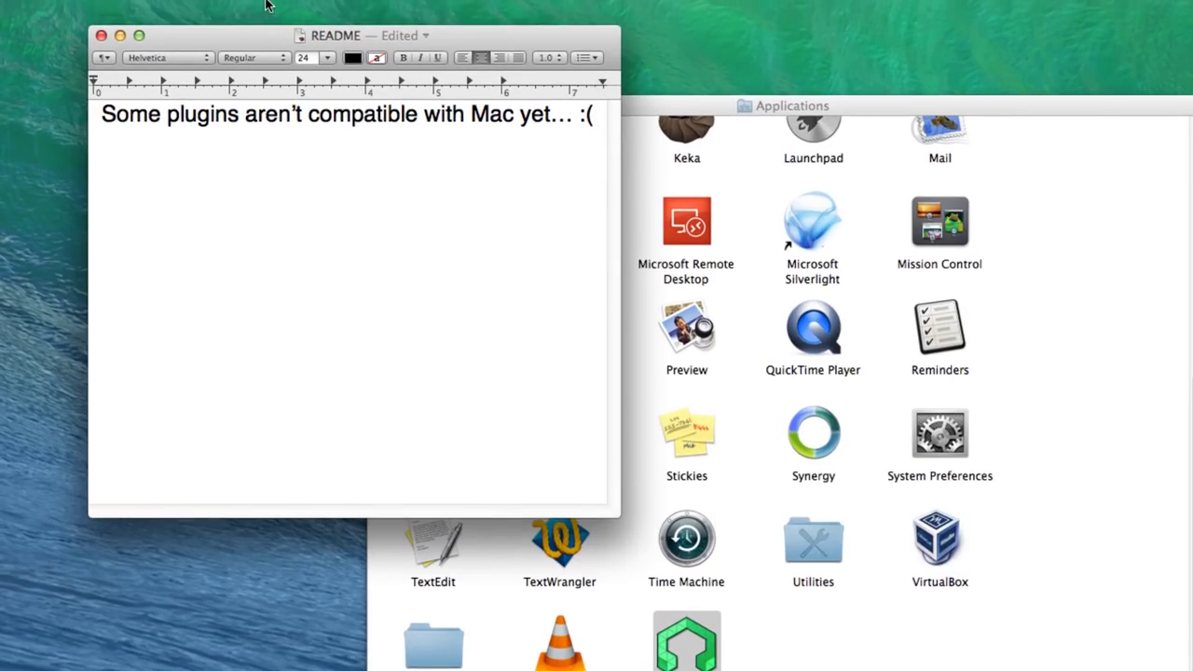
- Move the README window over the Applications window and replace the note with ":)"
left_click_drag(254, 34, 434, 143)
left_click_drag(770, 224, 282, 223)
key("BackSpace")
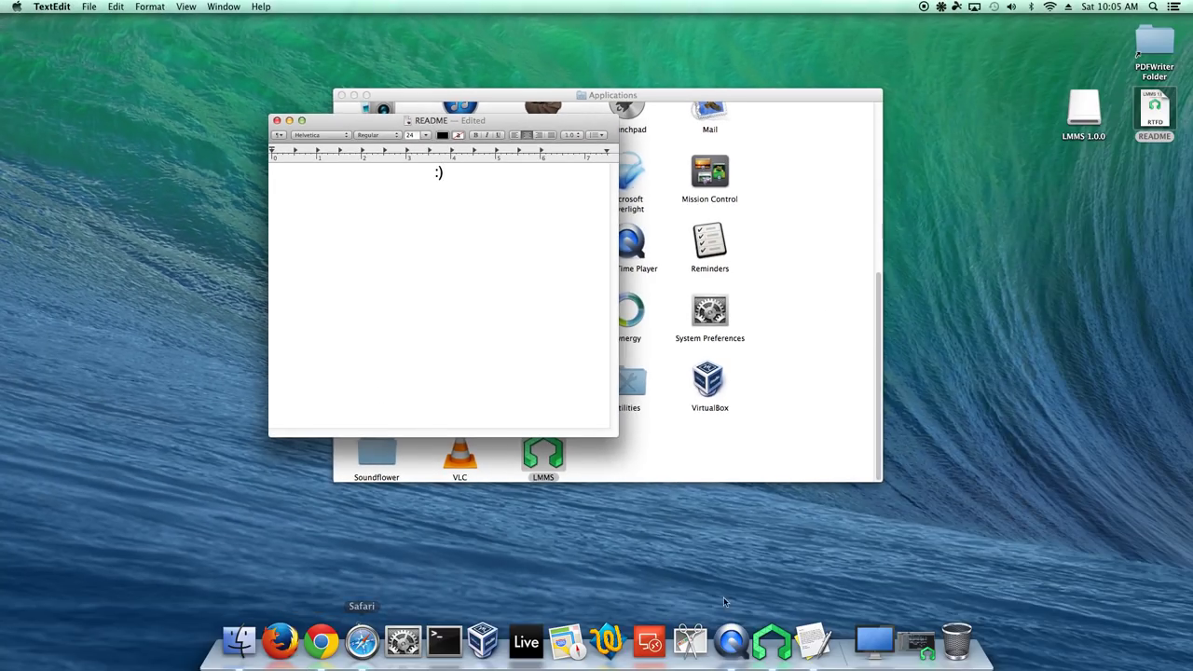
- Switch back to the minimized LMMS window, stop playback of the project, and close LMMS
left_click(918, 642)
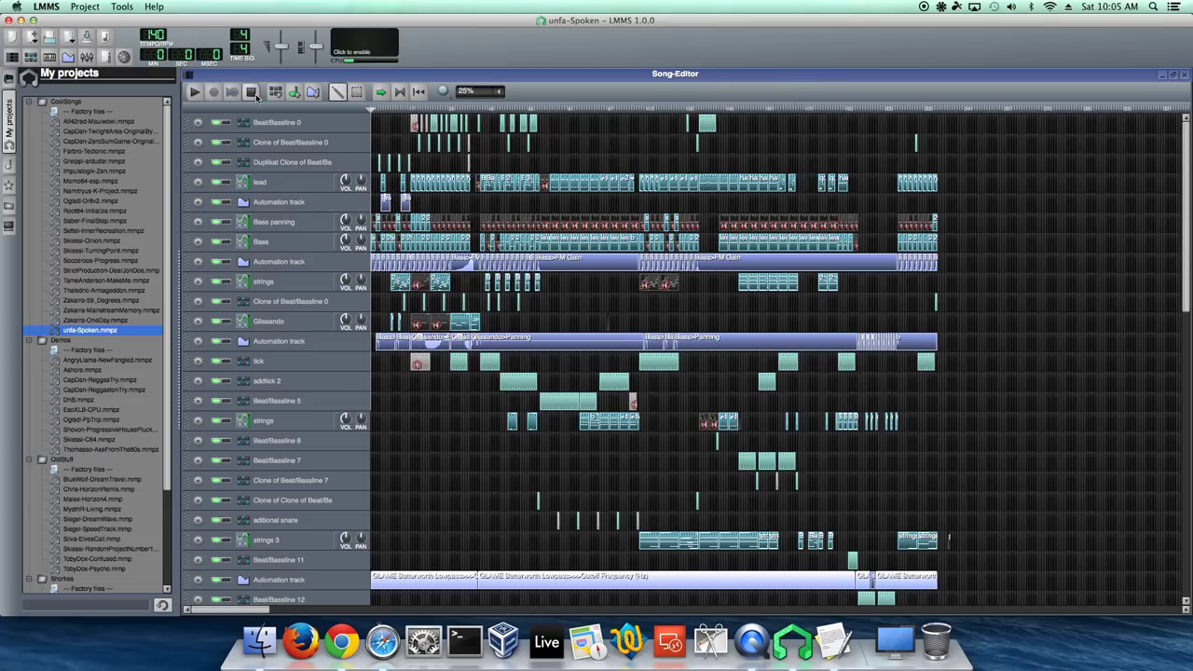
left_click(256, 97)
left_click(21, 20)
- Close the README document window
left_click(268, 122)
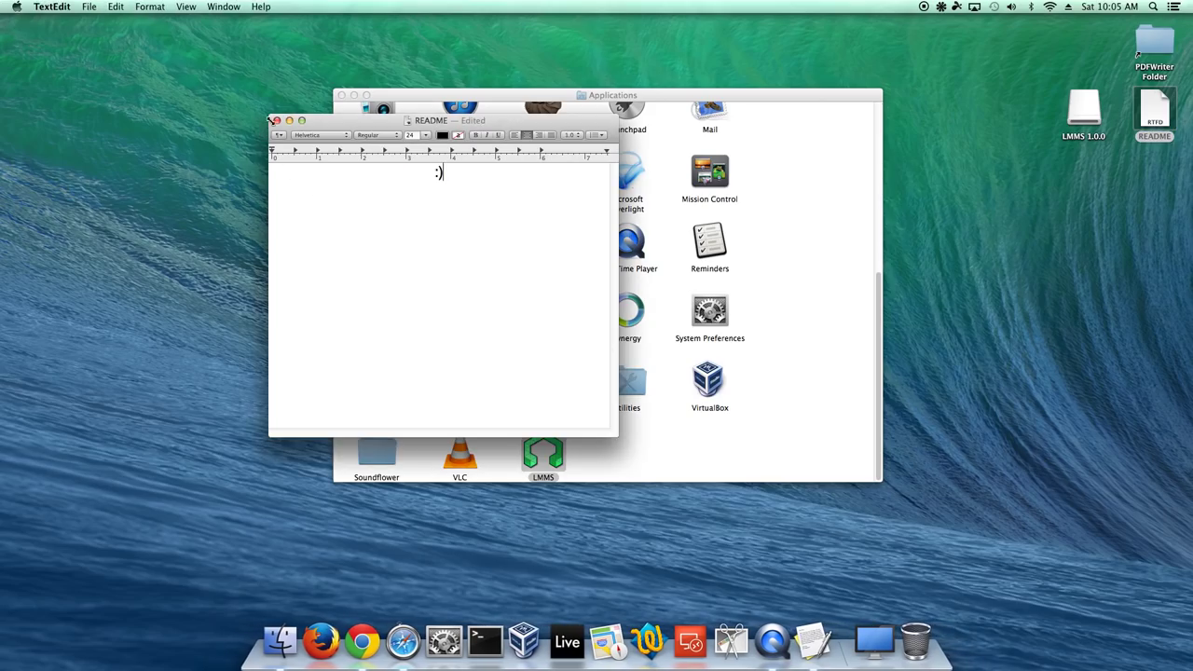
left_click(276, 121)
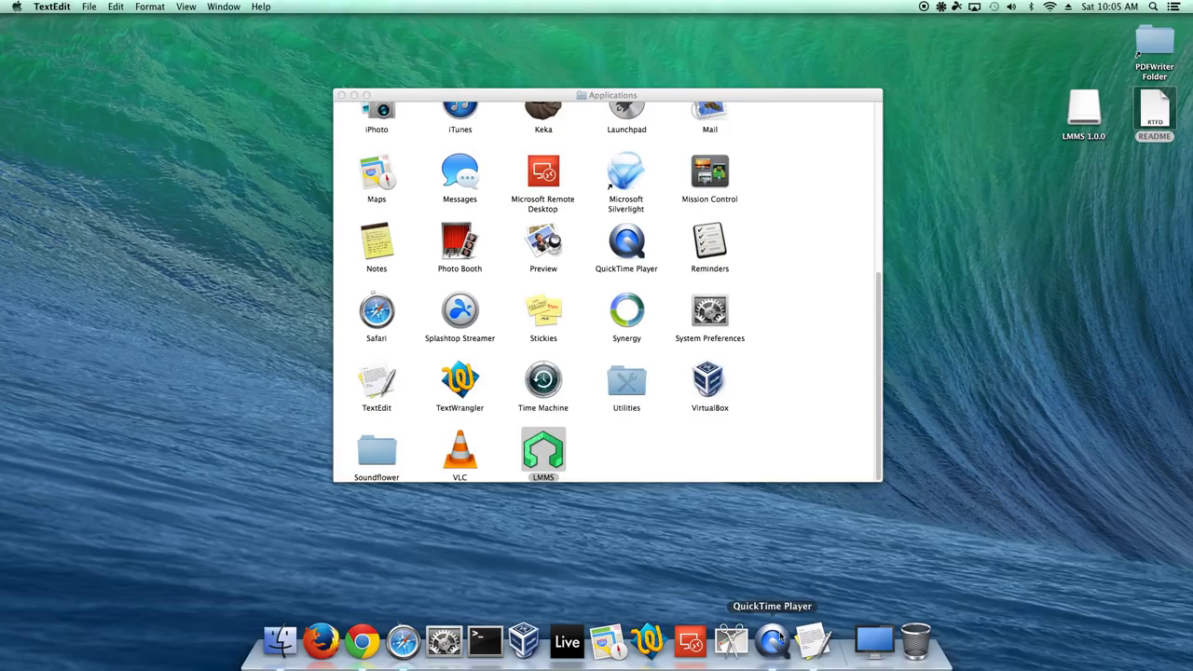